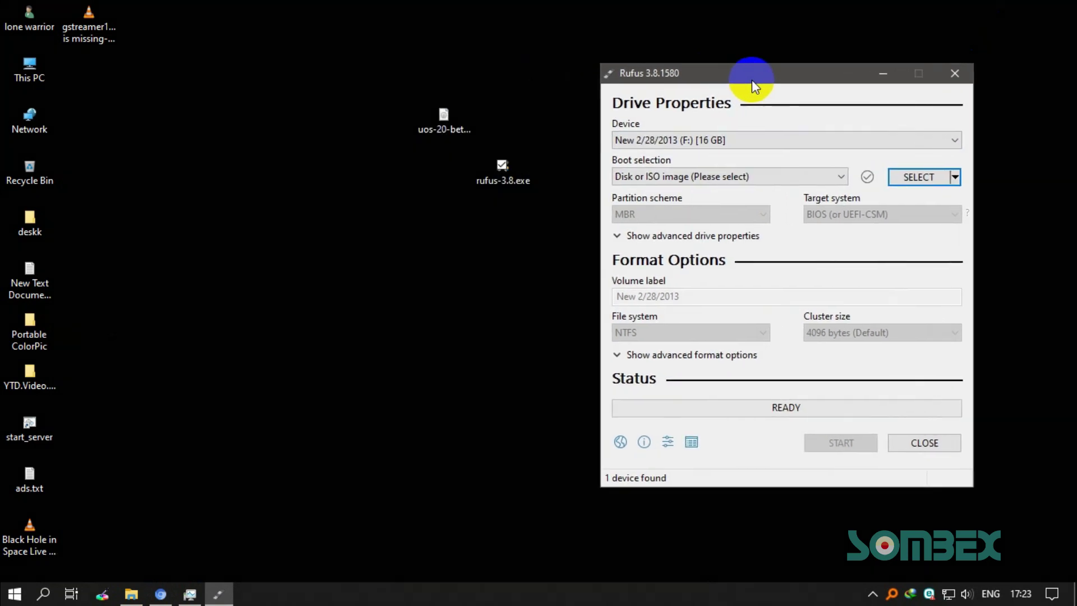
Step: Move the desktop ISO icon beside Rufus and check the boot selection and USB device lists
{"action": "left_click", "coordinate": [445, 126]}
{"action": "left_click_drag", "start_coordinate": [420, 171], "coordinate": [412, 184]}
{"action": "left_click", "coordinate": [481, 248]}
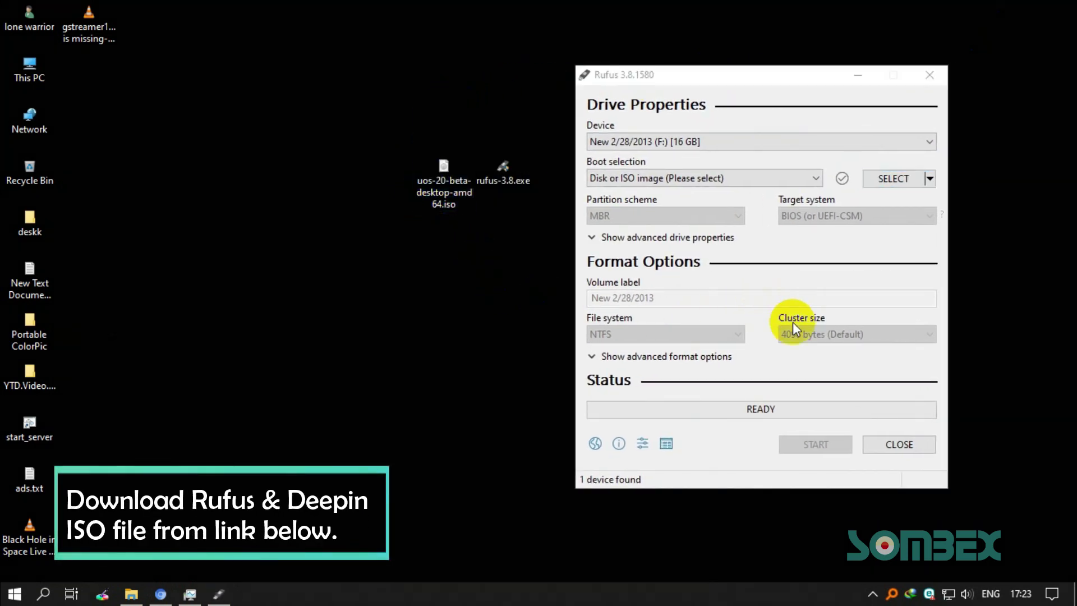
{"action": "left_click", "coordinate": [663, 178]}
{"action": "left_click", "coordinate": [664, 178]}
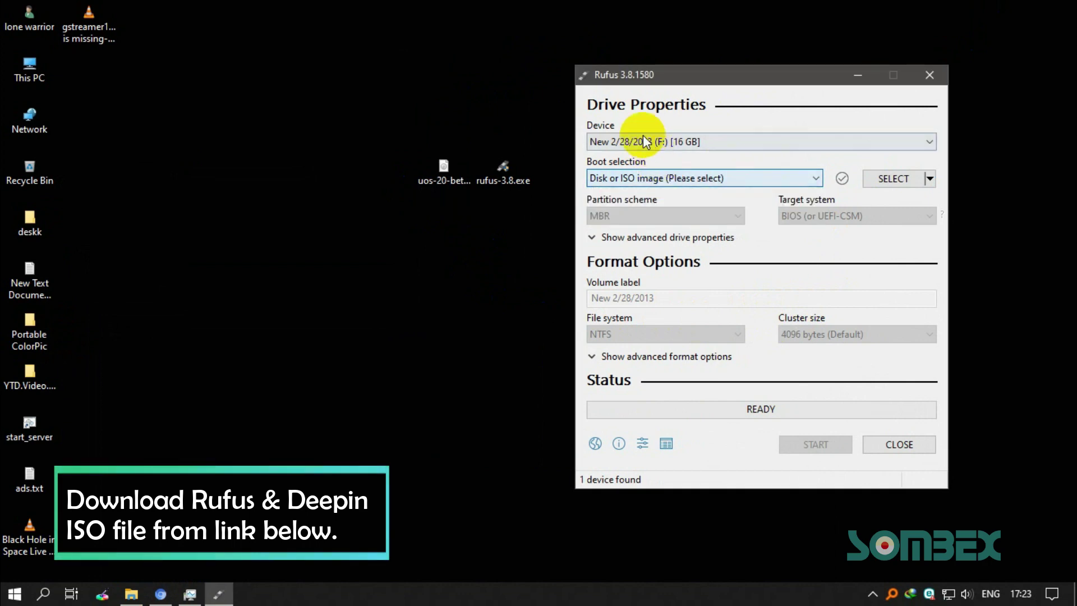
{"action": "left_click", "coordinate": [645, 141]}
{"action": "left_click", "coordinate": [729, 209]}
Step: In the boot image file chooser, browse to the Desktop and pick uos-20-beta-desktop-amd64.iso
{"action": "left_click", "coordinate": [893, 176]}
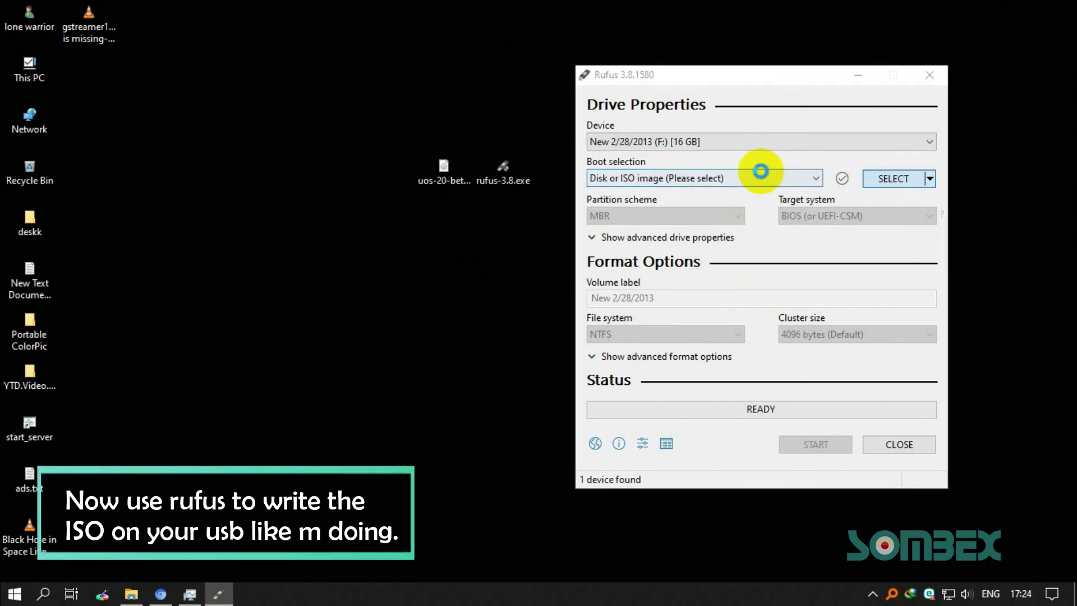
{"action": "left_click_drag", "start_coordinate": [698, 100], "coordinate": [394, 103]}
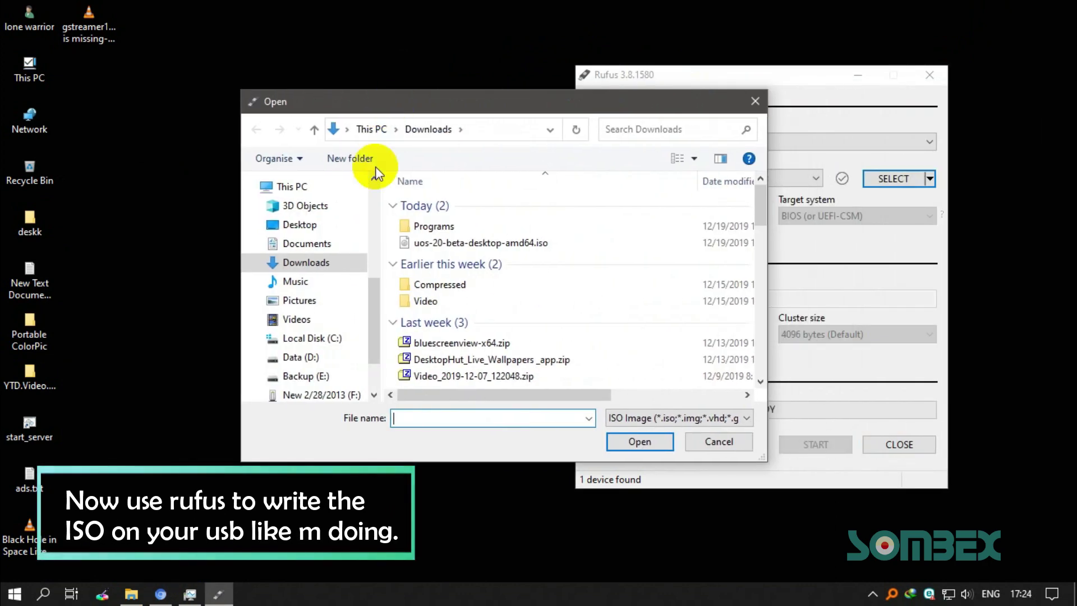
{"action": "left_click", "coordinate": [292, 225]}
{"action": "left_click", "coordinate": [608, 235]}
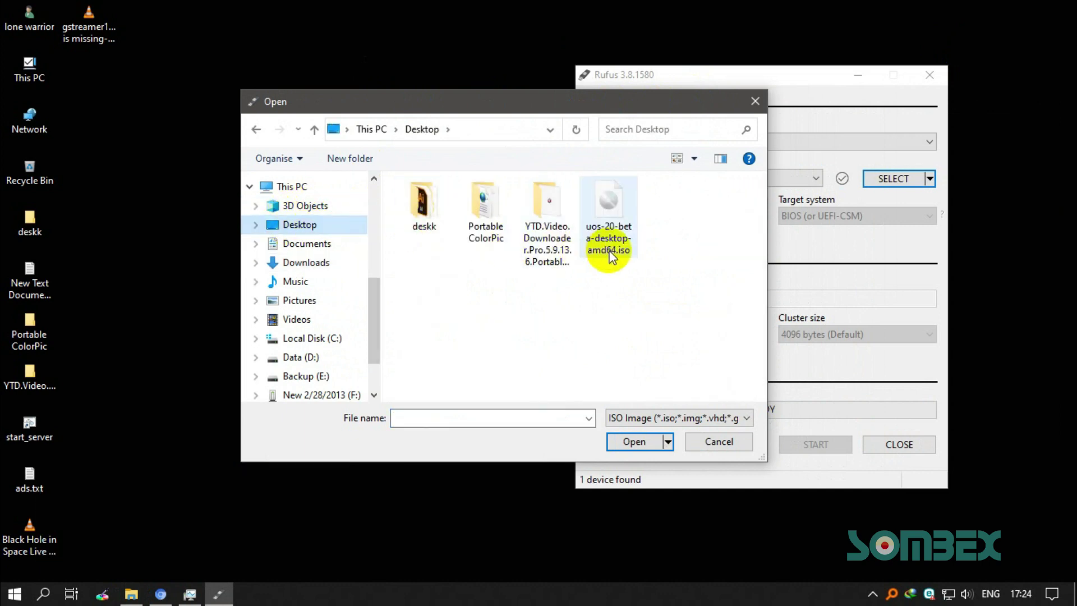
Step: Load uos-20-beta-desktop-amd64.iso into Rufus and keep MBR as the partition scheme
{"action": "double_click", "coordinate": [620, 238]}
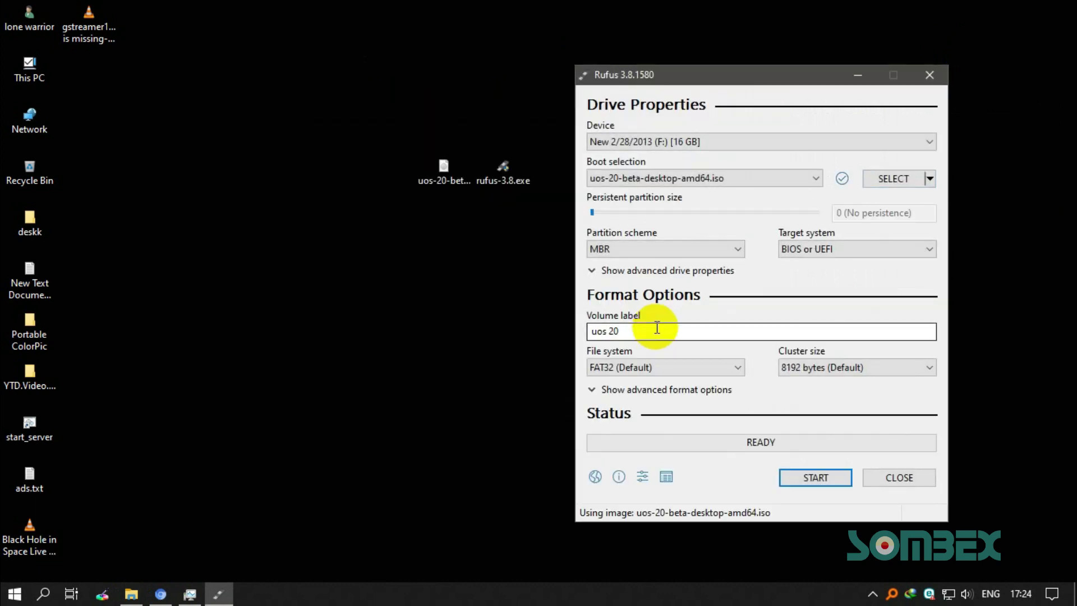
{"action": "left_click", "coordinate": [812, 250]}
{"action": "left_click", "coordinate": [675, 249]}
{"action": "left_click", "coordinate": [675, 249]}
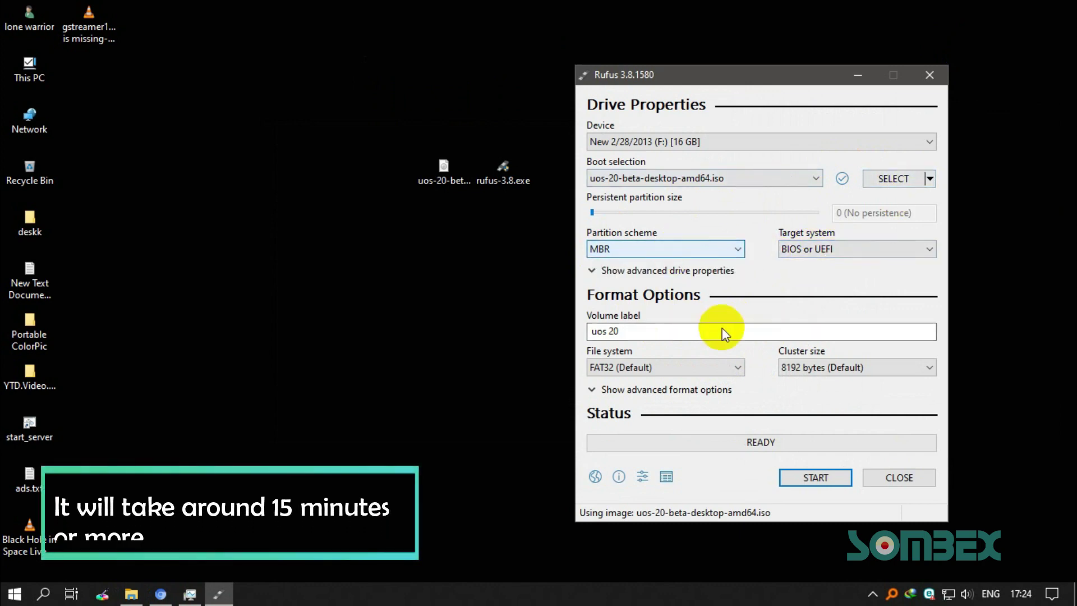
Step: Start the write, allowing the Syslinux download and choosing ISO Image mode
{"action": "left_click", "coordinate": [799, 480]}
{"action": "left_click", "coordinate": [610, 410]}
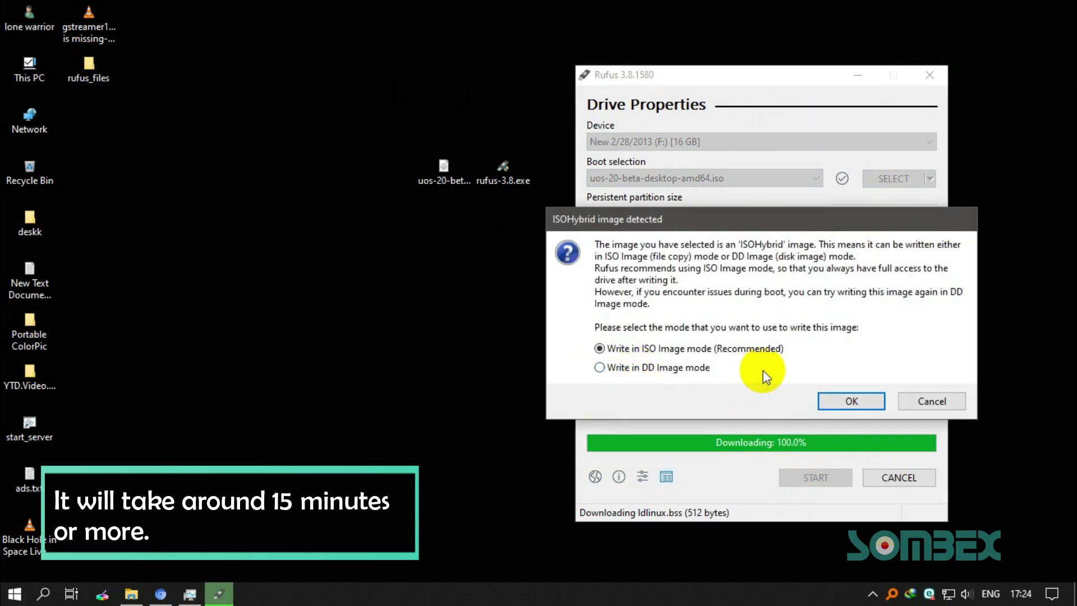
{"action": "left_click", "coordinate": [837, 399]}
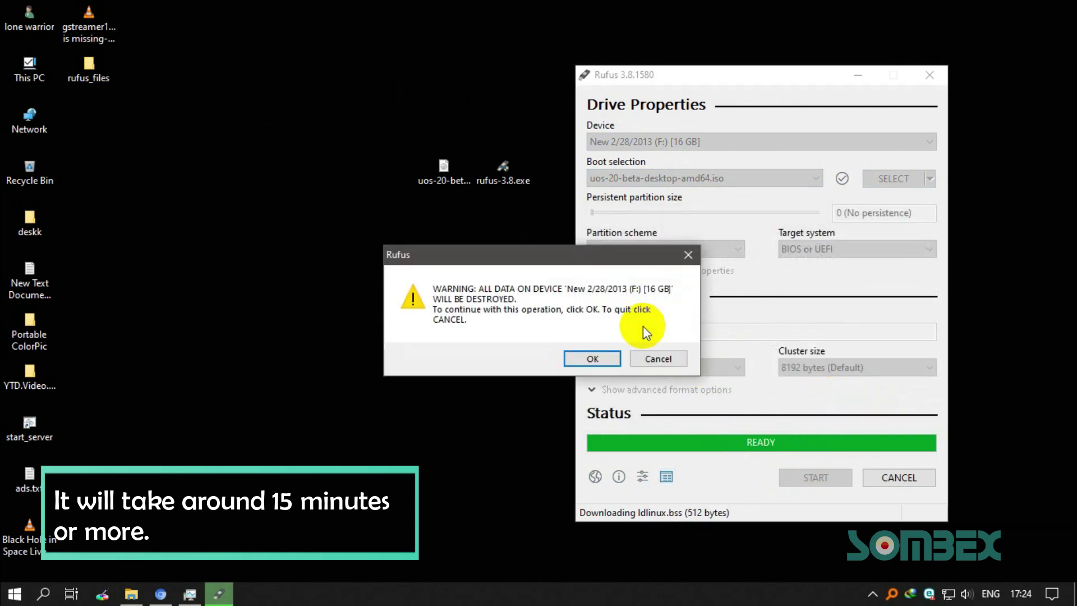
Step: Confirm erasing all data on the USB drive and rearrange the ISO icon on the desktop
{"action": "left_click", "coordinate": [583, 359]}
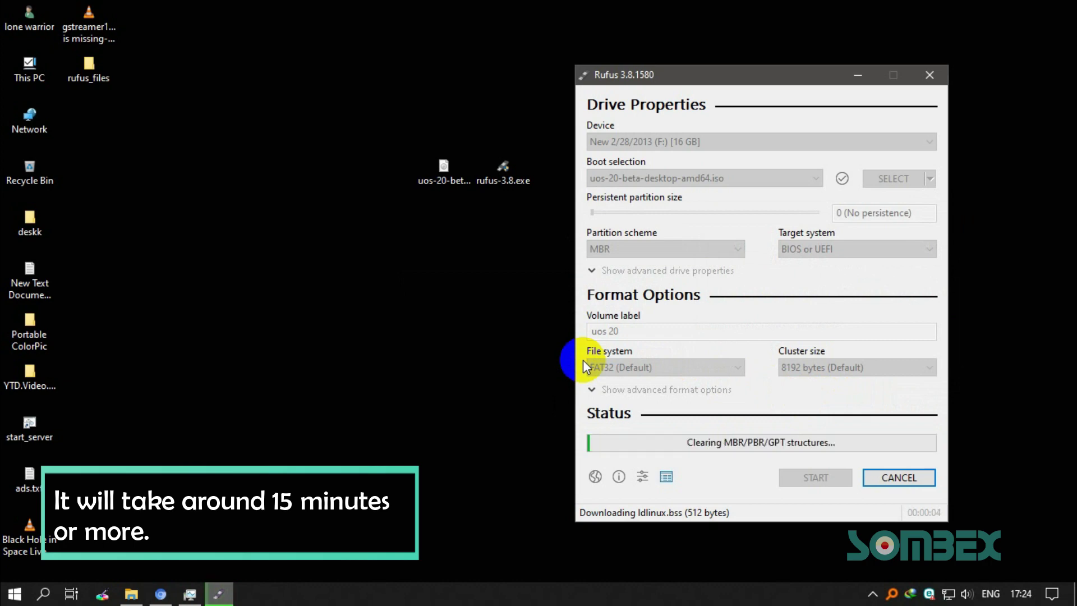
{"action": "left_click", "coordinate": [441, 183]}
{"action": "left_click_drag", "start_coordinate": [440, 183], "coordinate": [399, 178]}
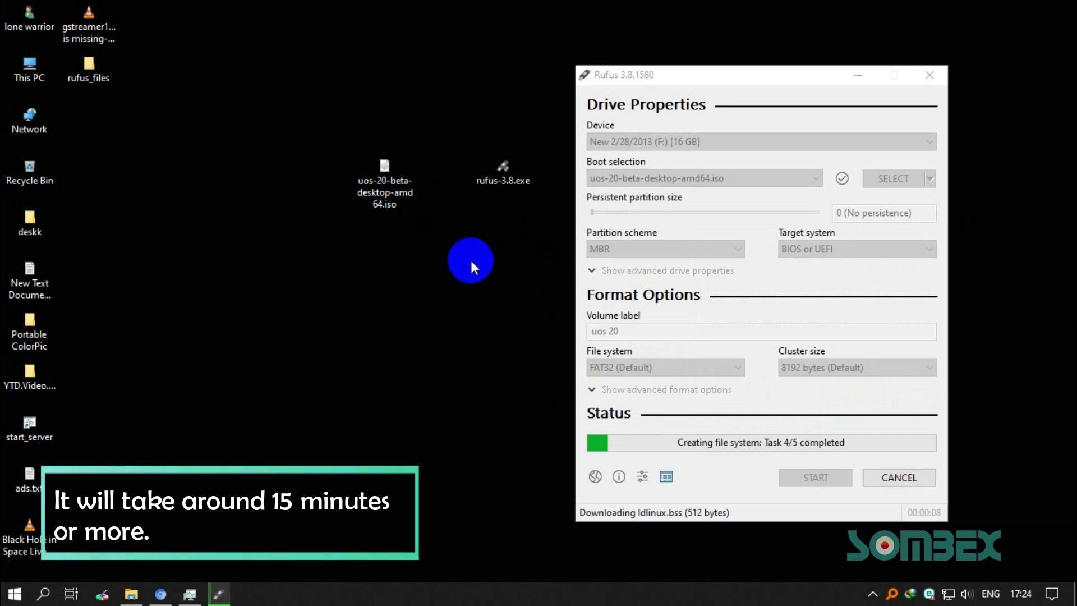
{"action": "left_click_drag", "start_coordinate": [448, 270], "coordinate": [385, 198]}
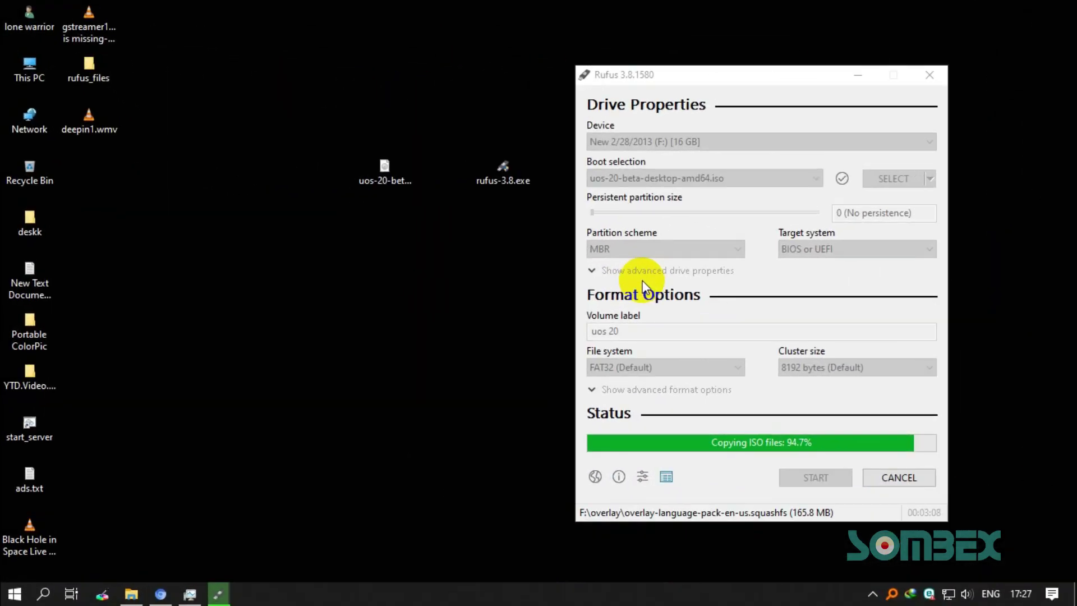
Step: Check the write log, wait for READY, and close Rufus
{"action": "left_click", "coordinate": [674, 312]}
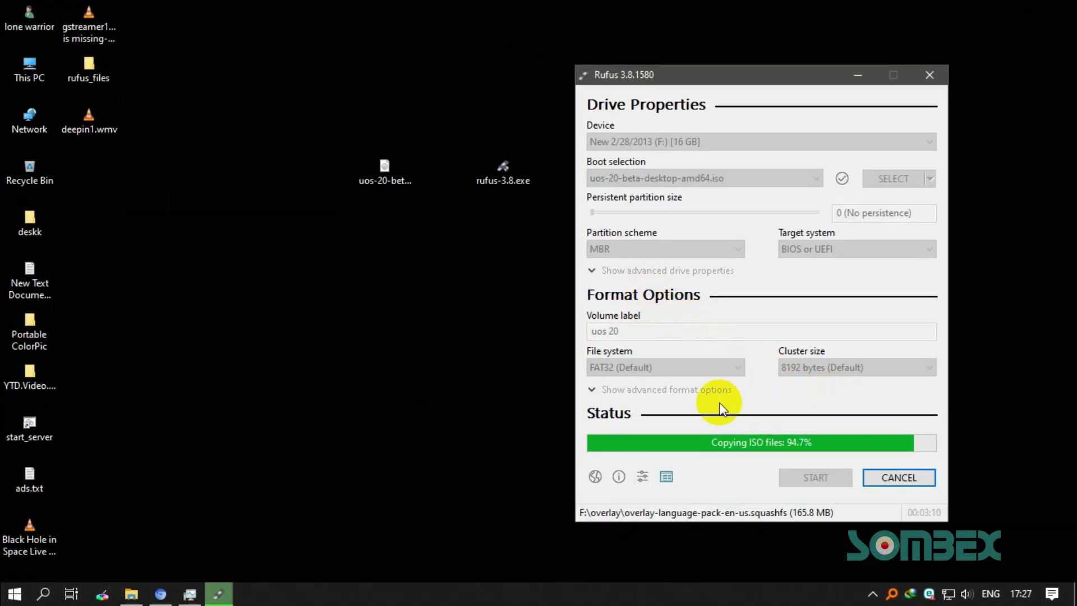
{"action": "left_click", "coordinate": [666, 476]}
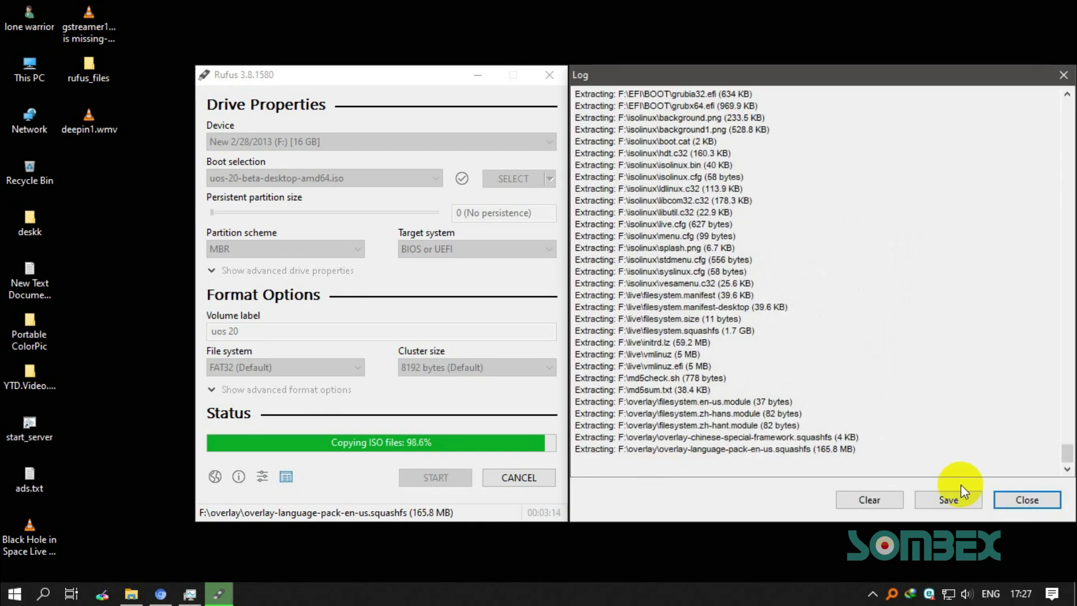
{"action": "left_click", "coordinate": [1031, 500]}
{"action": "left_click_drag", "start_coordinate": [395, 84], "coordinate": [773, 96]}
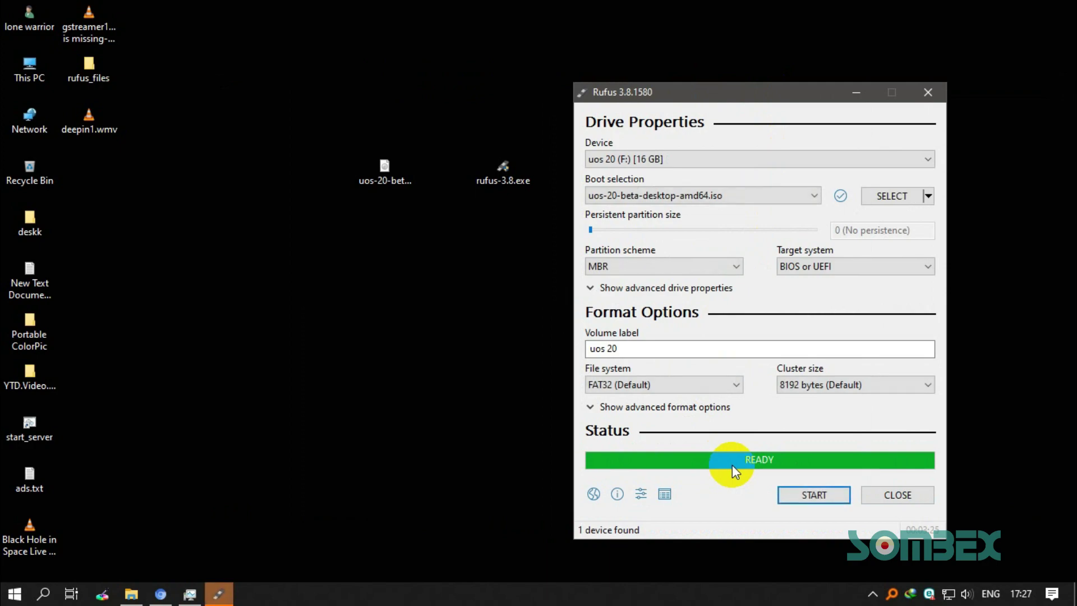
{"action": "left_click", "coordinate": [898, 493]}
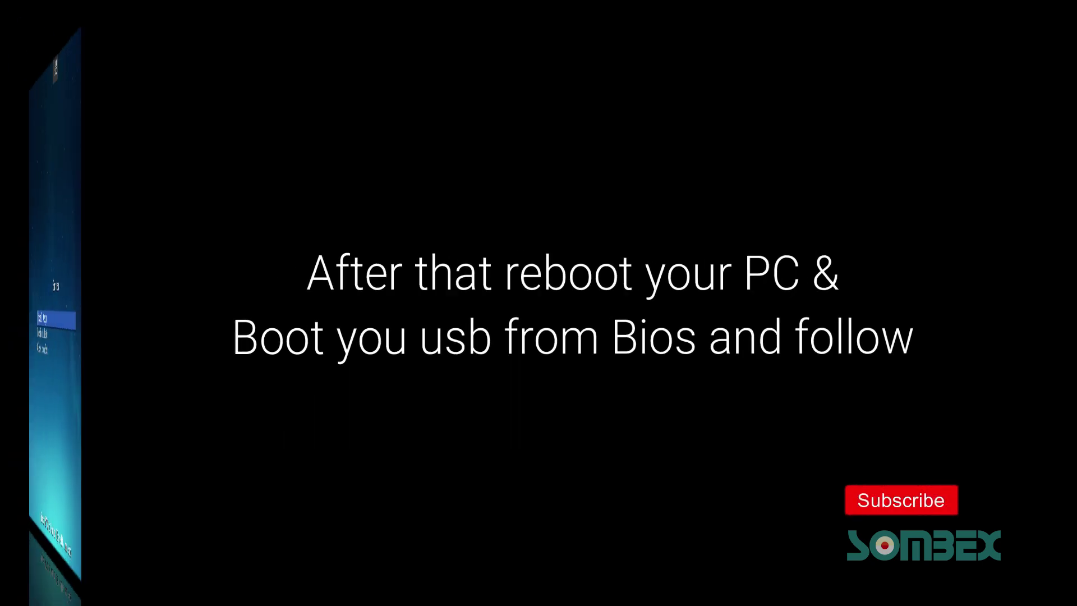
Step: Highlight Install Deepin in the boot menu and boot it
{"action": "key", "text": "Up"}
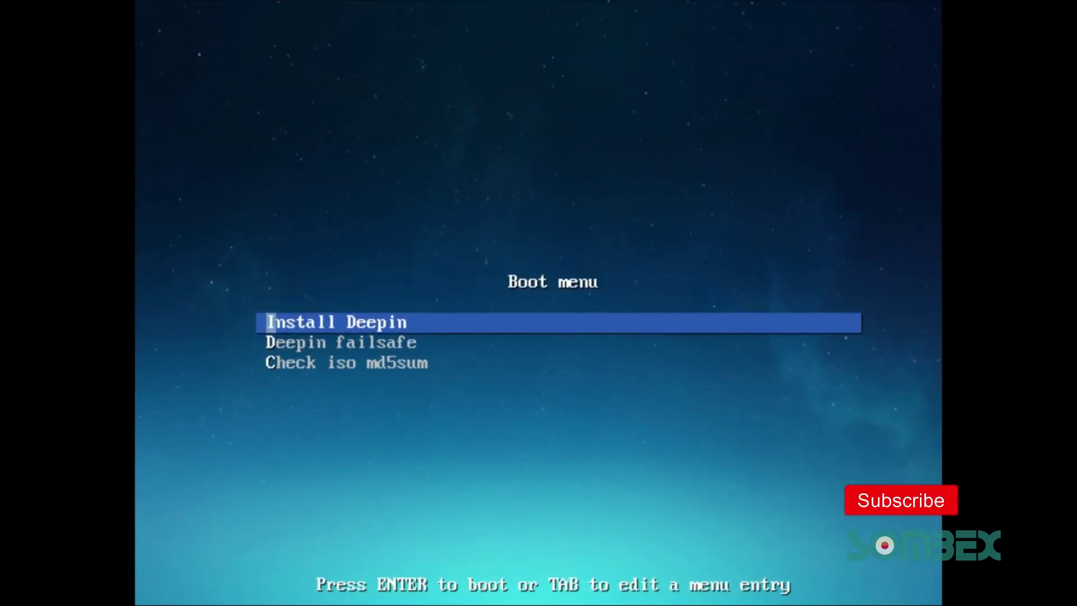
{"action": "key", "text": "Return"}
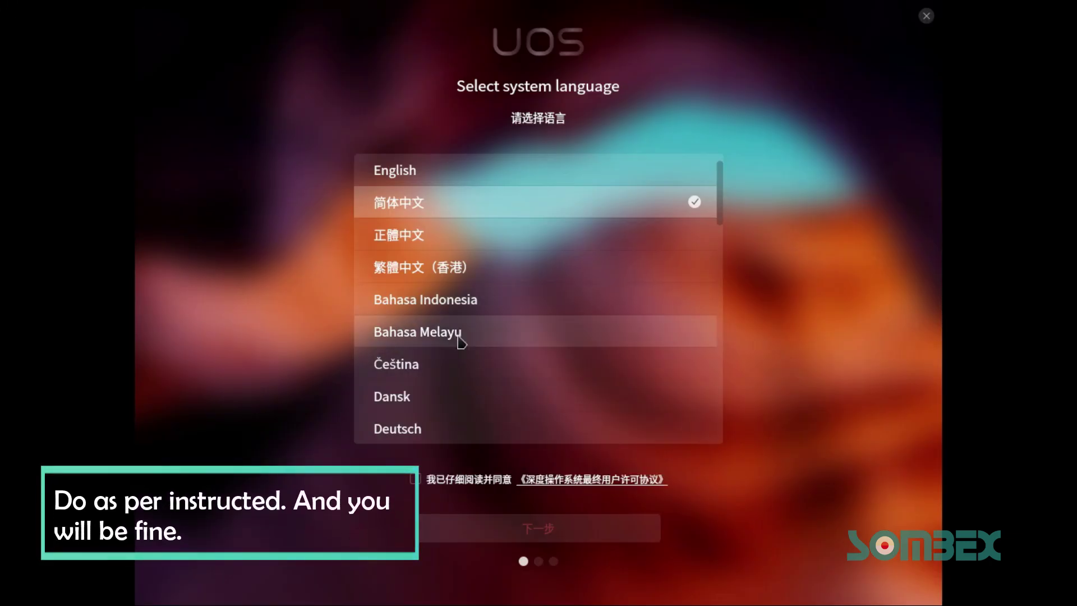
Step: Choose English, accept the license, and dismiss the virtual machine reminder
{"action": "left_click", "coordinate": [531, 176]}
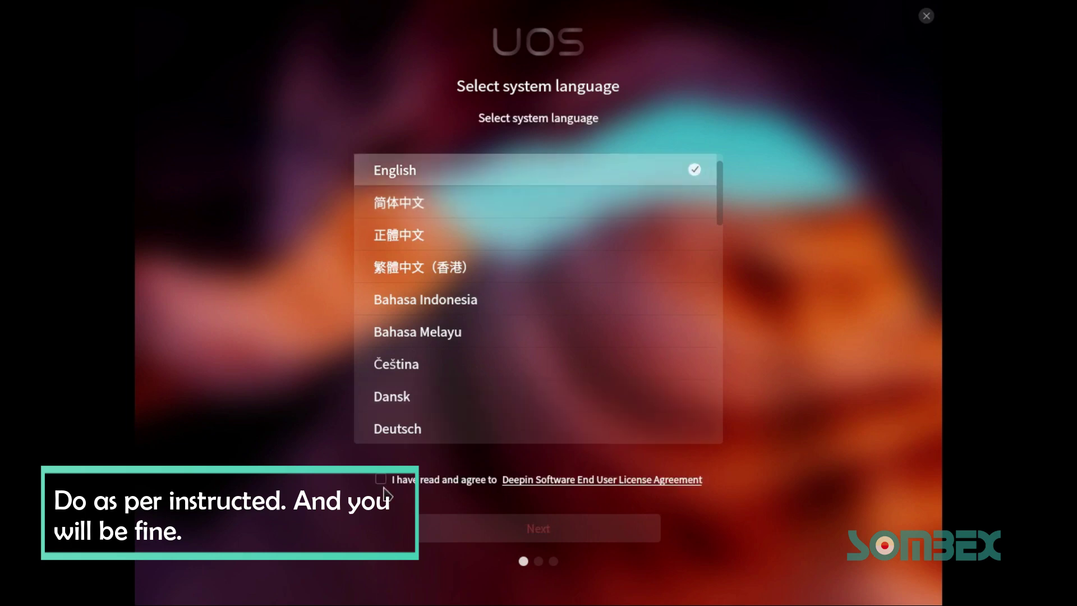
{"action": "left_click", "coordinate": [519, 530]}
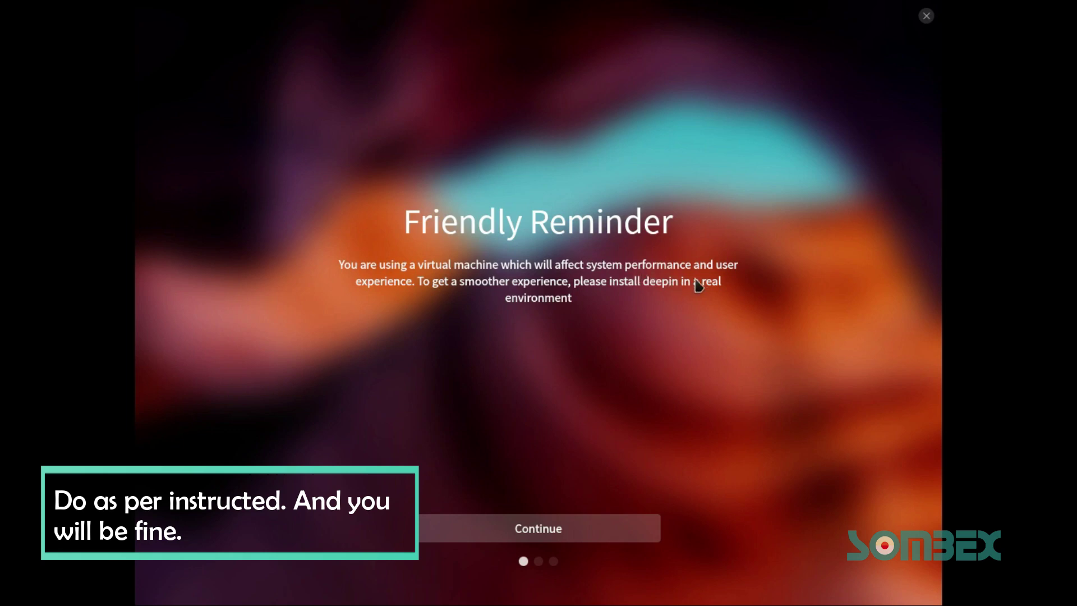
{"action": "left_click", "coordinate": [554, 537]}
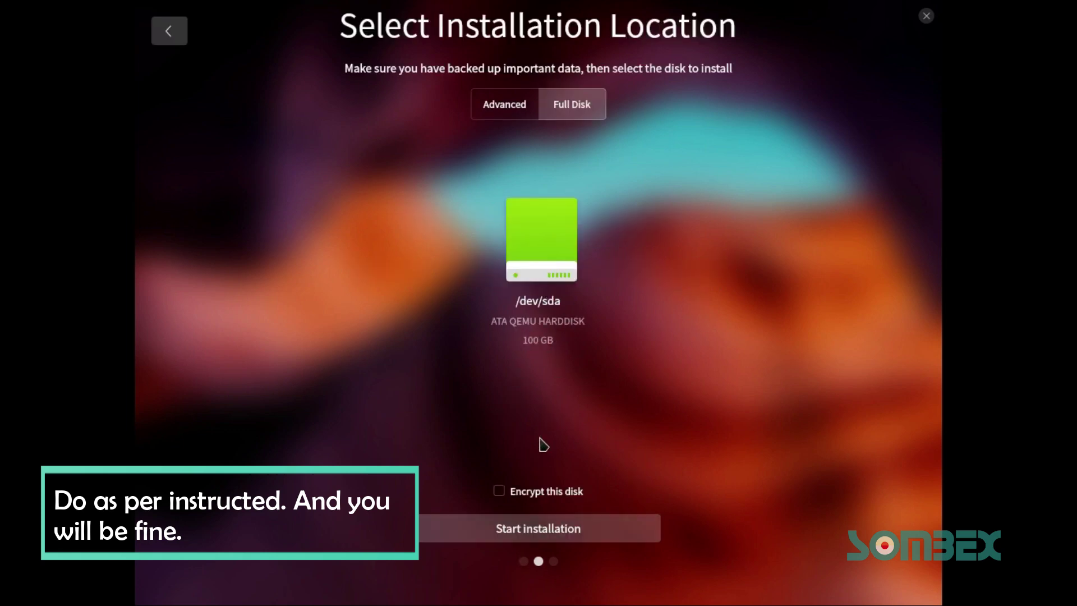
Step: Select a full-disk install on /dev/sda and proceed to Ready to Install
{"action": "left_click", "coordinate": [536, 252]}
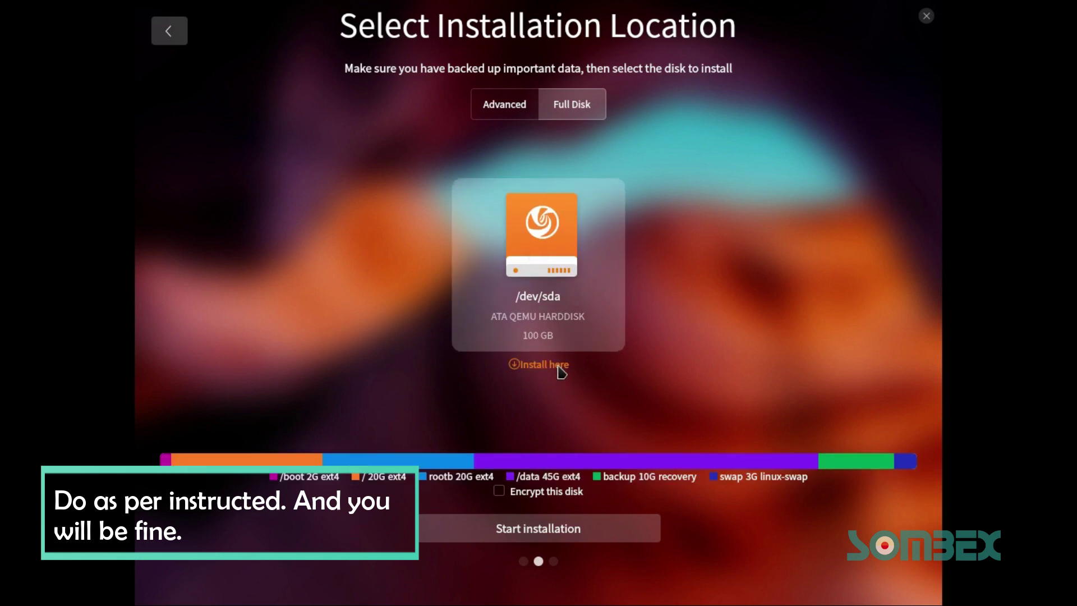
{"action": "left_click", "coordinate": [517, 112]}
{"action": "left_click", "coordinate": [569, 112]}
{"action": "left_click", "coordinate": [556, 539]}
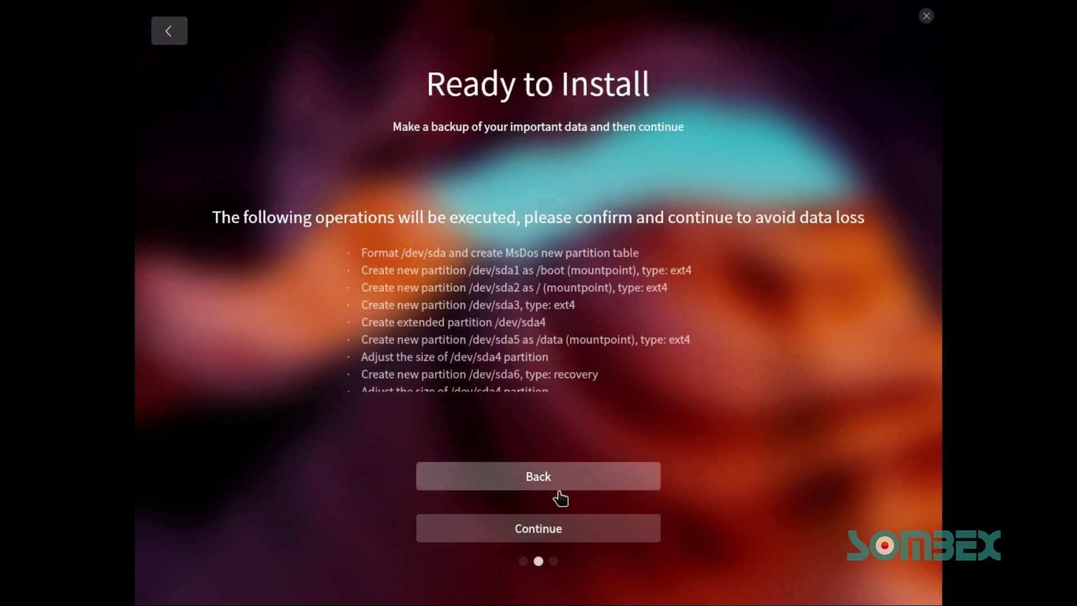
Step: Confirm the /dev/sda partition operations and let installation run to Select Timezone
{"action": "left_click", "coordinate": [535, 530]}
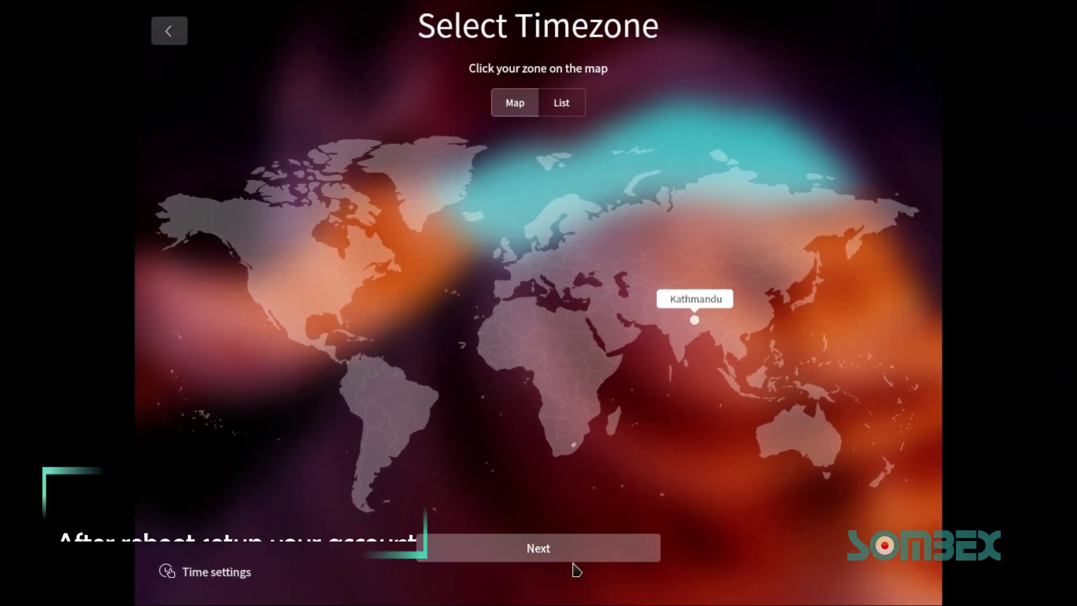
Step: Accept the Kathmandu timezone, then fill in the account name and enter the password twice
{"action": "left_click", "coordinate": [540, 555]}
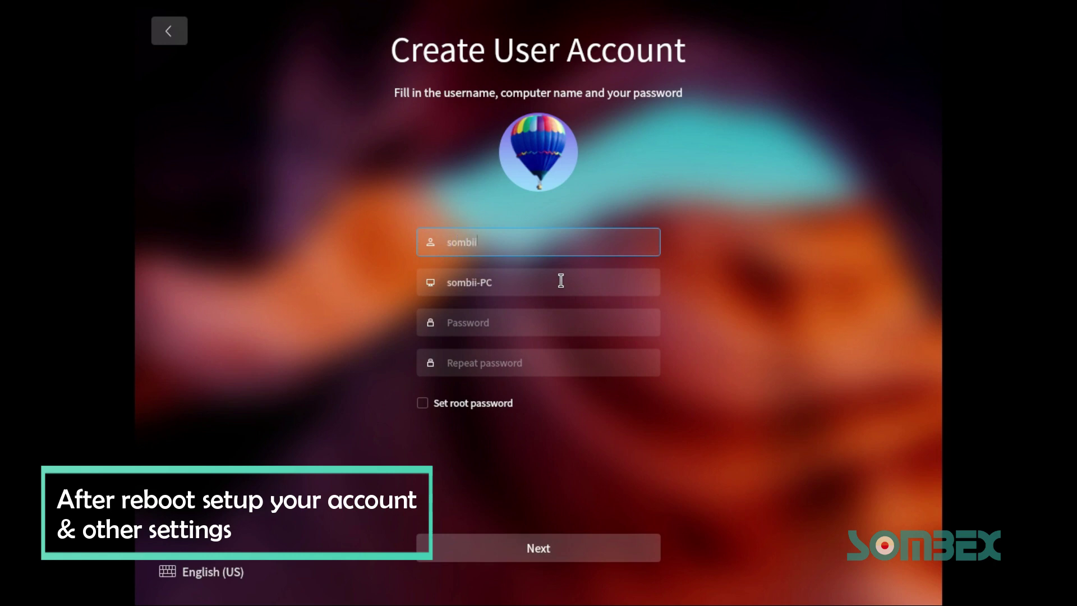
{"action": "key", "text": "Tab"}
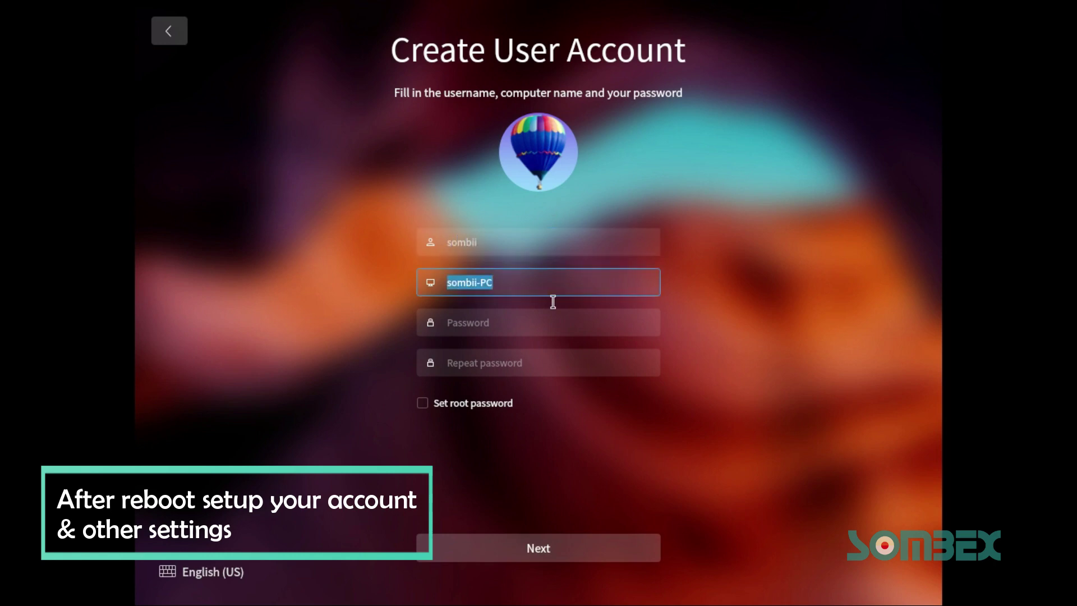
{"action": "left_click", "coordinate": [533, 549]}
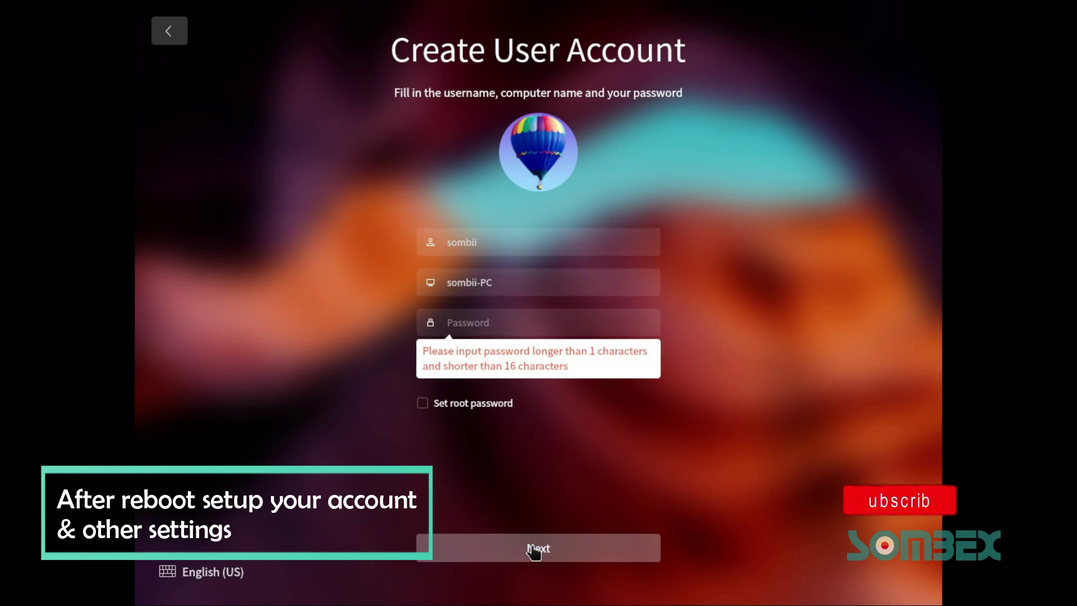
{"action": "left_click", "coordinate": [488, 322]}
{"action": "type", "text": "12"}
{"action": "left_click", "coordinate": [457, 362]}
{"action": "type", "text": "12"}
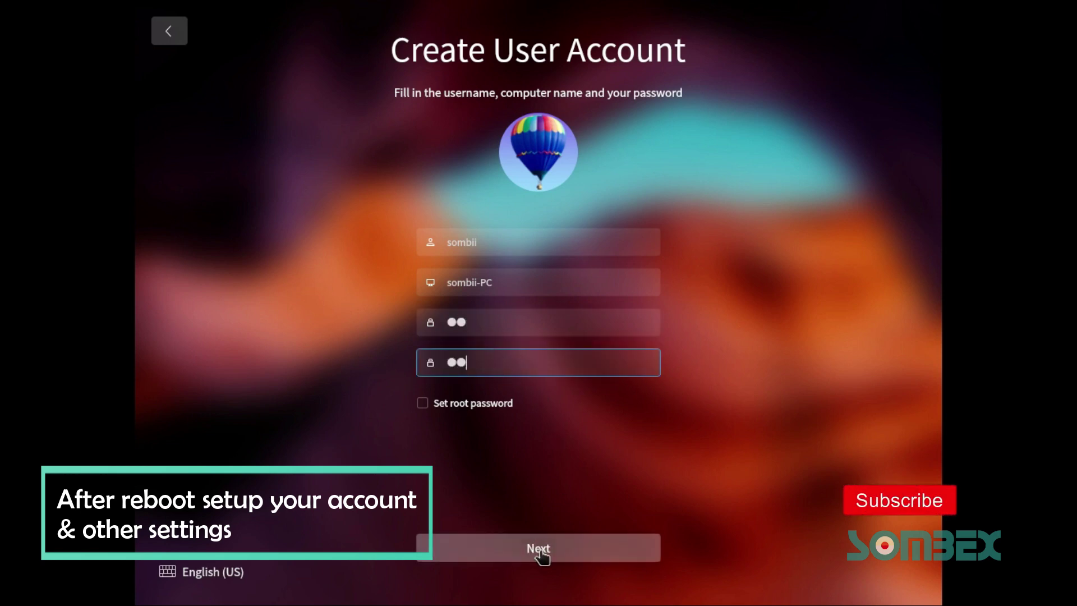
{"action": "left_click", "coordinate": [541, 552]}
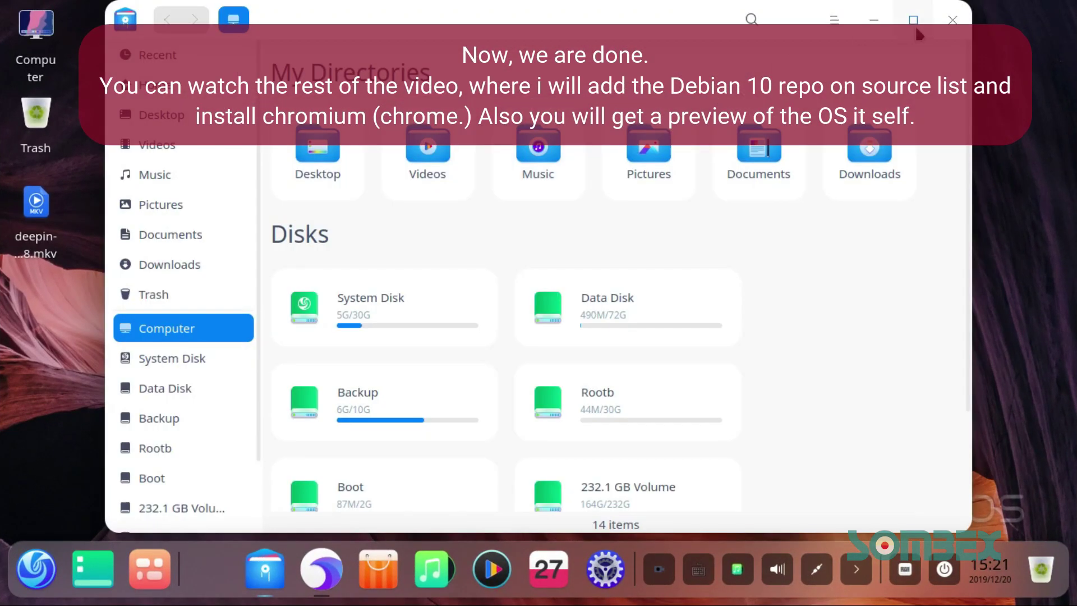
Step: Close the file manager and browse through the app launcher
{"action": "left_click", "coordinate": [913, 21]}
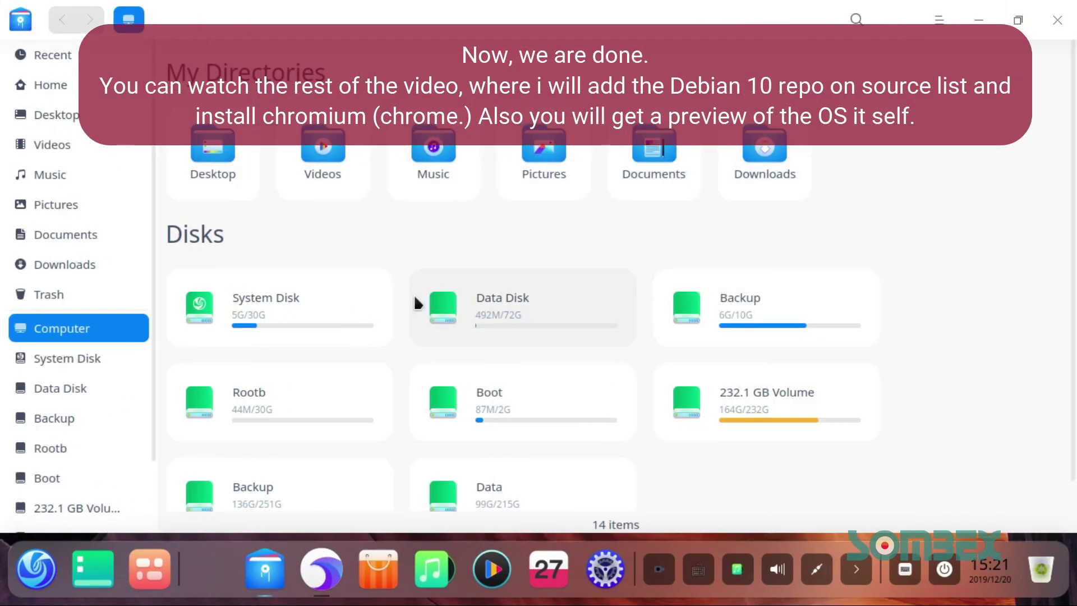
{"action": "left_click", "coordinate": [1058, 20]}
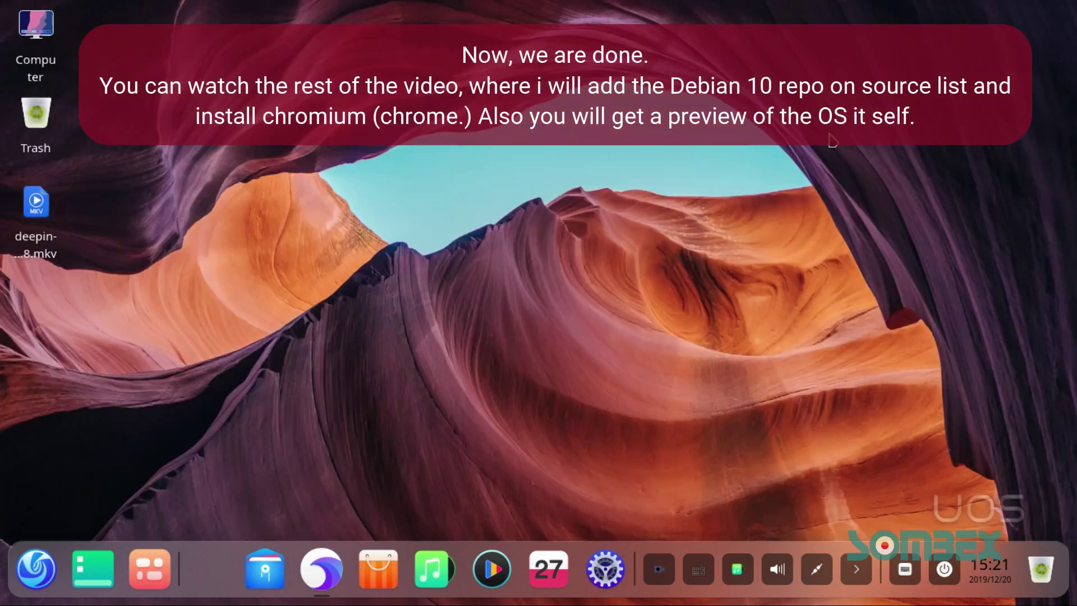
{"action": "left_click", "coordinate": [25, 573]}
{"action": "scroll", "coordinate": [666, 306], "scroll_direction": "down", "scroll_amount": 2}
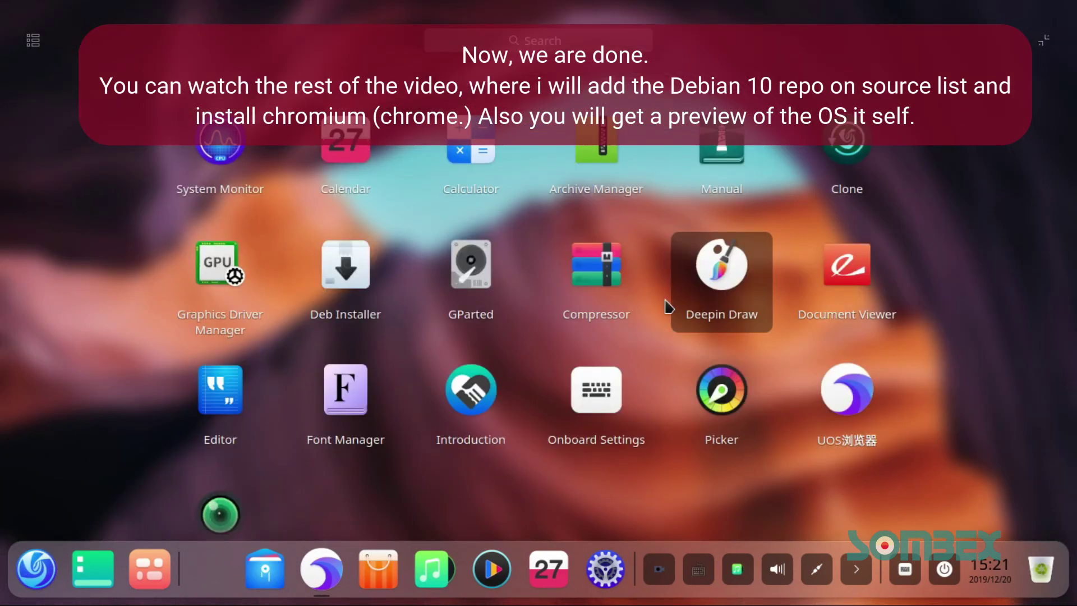
{"action": "scroll", "coordinate": [688, 356], "scroll_direction": "up", "scroll_amount": 5}
{"action": "scroll", "coordinate": [686, 354], "scroll_direction": "up", "scroll_amount": 2}
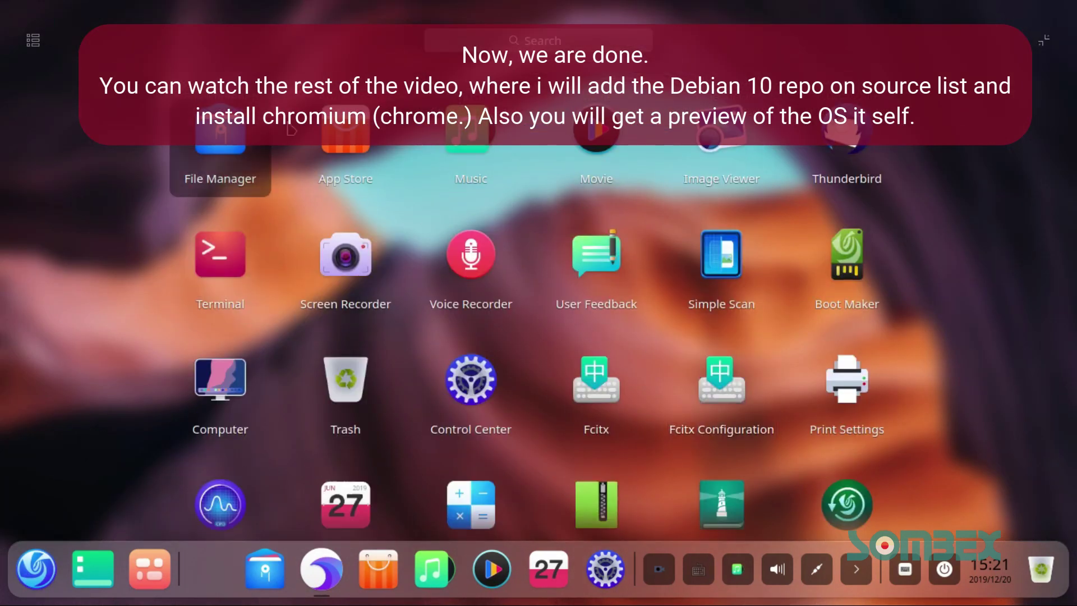
{"action": "left_click", "coordinate": [38, 580]}
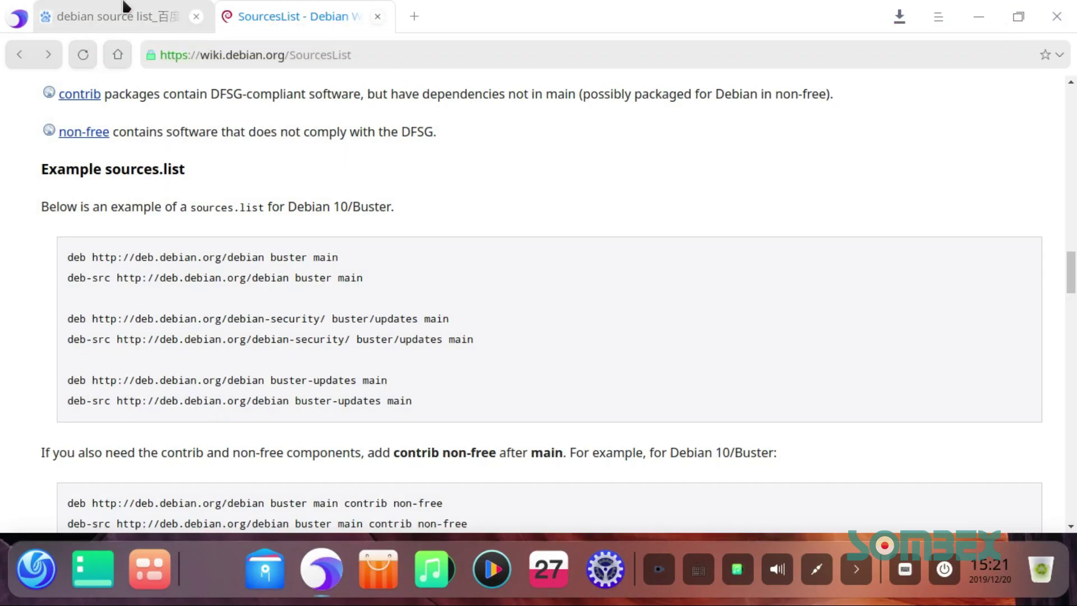
Step: Restore the browser, review the Debian SourcesList tabs, and minimize it
{"action": "left_click", "coordinate": [193, 8]}
{"action": "left_click", "coordinate": [286, 9]}
{"action": "left_click", "coordinate": [168, 9]}
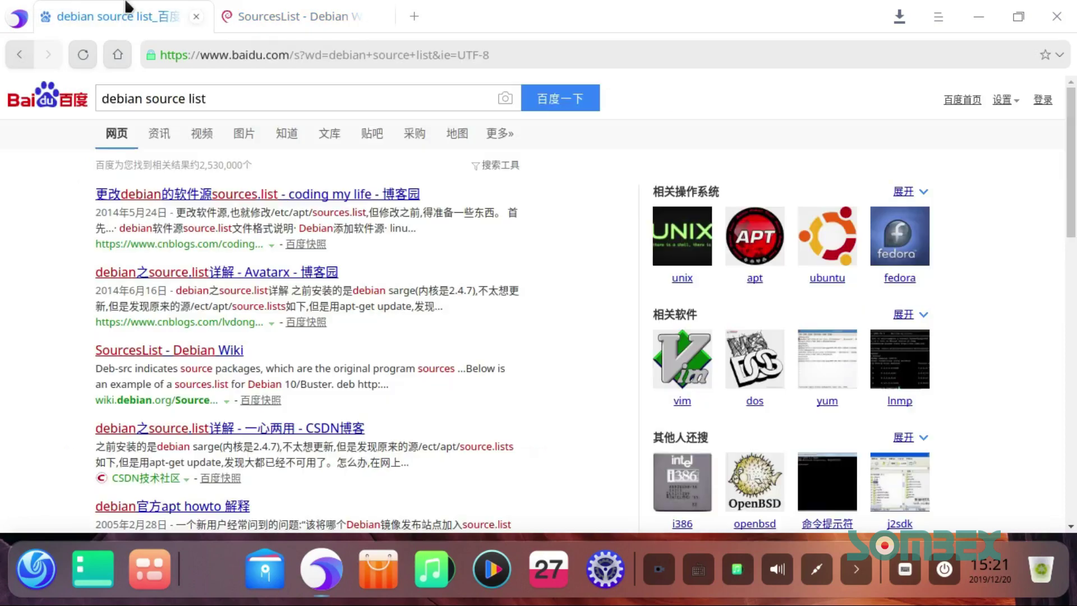
{"action": "scroll", "coordinate": [298, 253], "scroll_direction": "down", "scroll_amount": 5}
{"action": "scroll", "coordinate": [298, 252], "scroll_direction": "up", "scroll_amount": 5}
{"action": "left_click", "coordinate": [979, 16]}
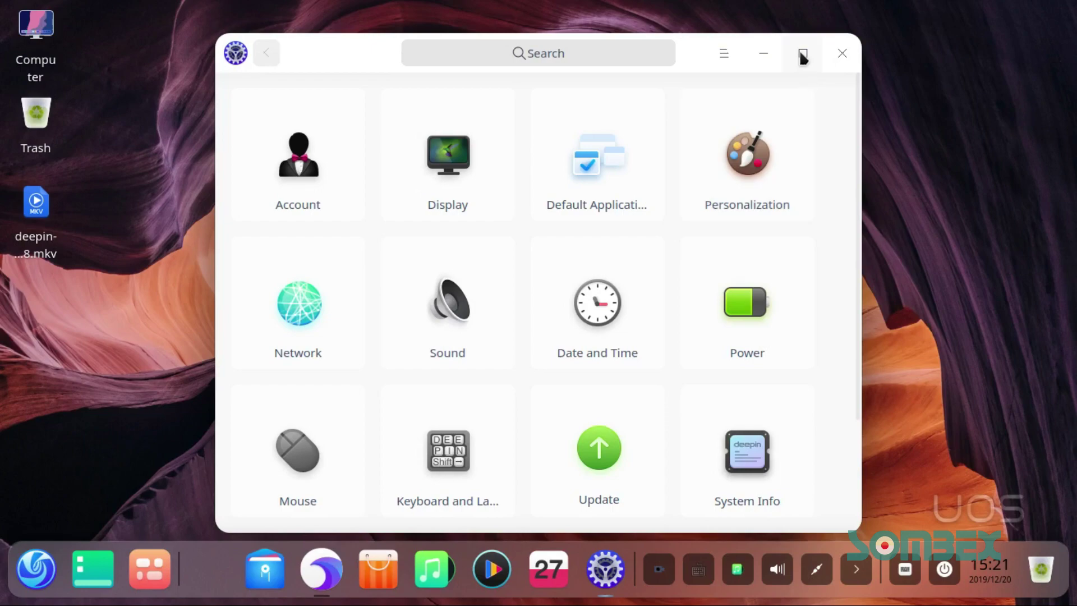
Step: Maximize Control Center and browse the Account, Default Applications and Display settings
{"action": "left_click", "coordinate": [800, 53]}
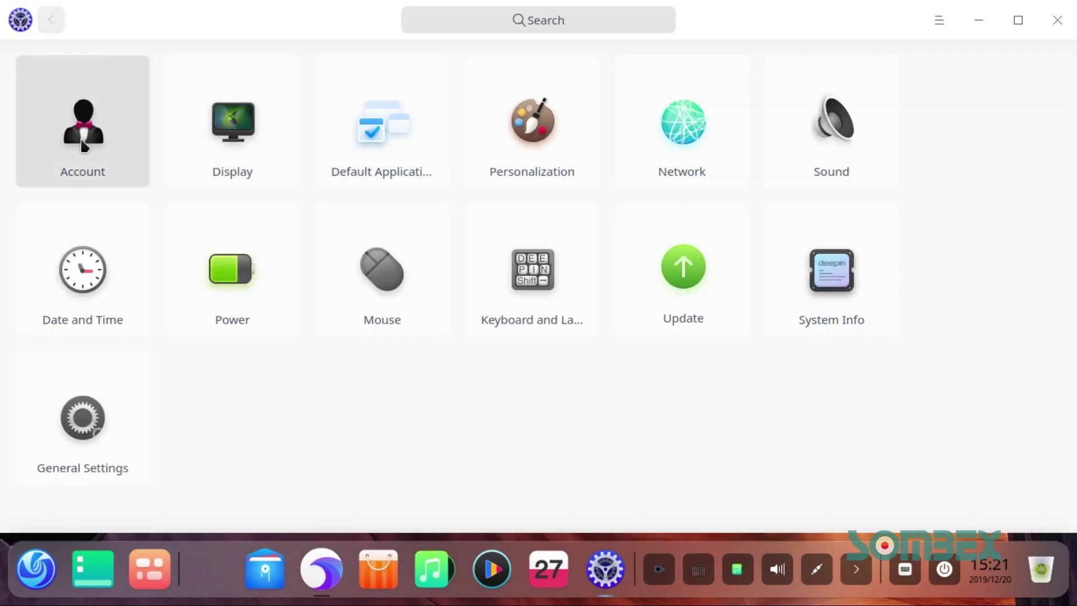
{"action": "left_click", "coordinate": [83, 145]}
{"action": "left_click", "coordinate": [101, 104]}
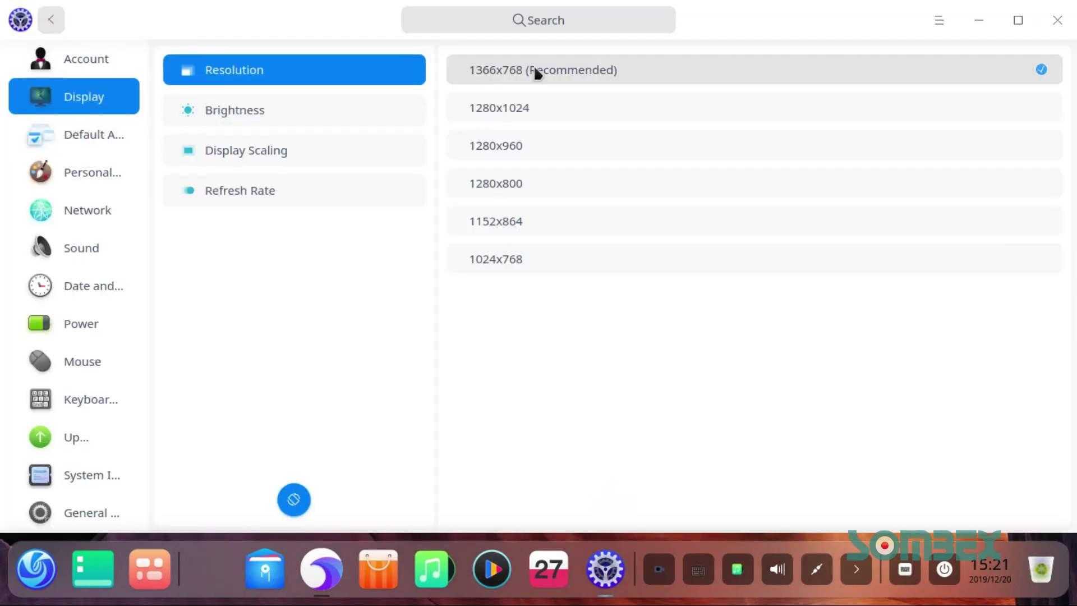
{"action": "left_click", "coordinate": [86, 129]}
{"action": "left_click", "coordinate": [81, 98]}
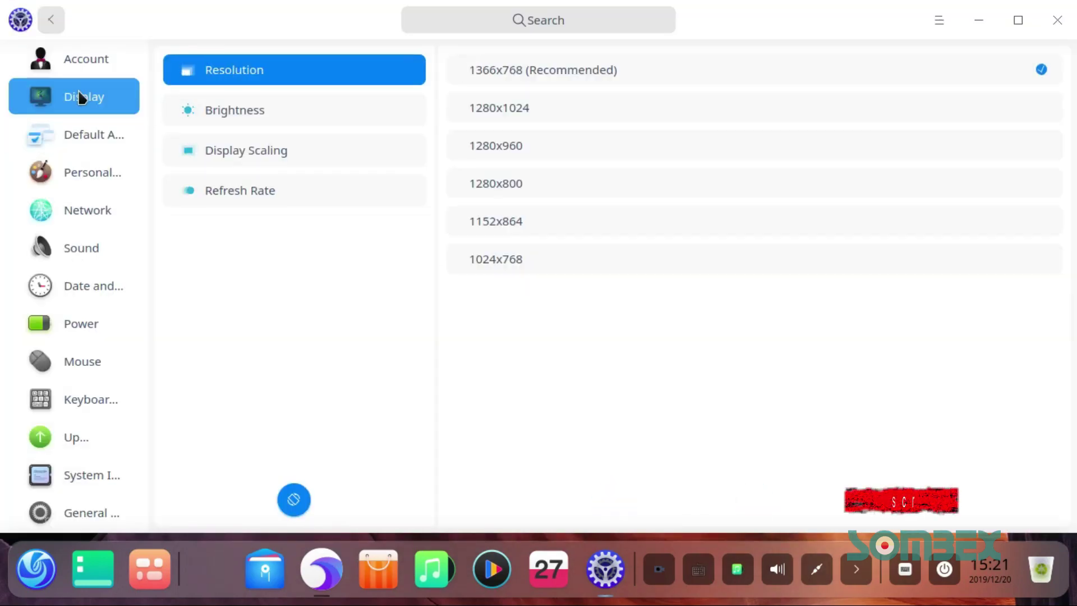
{"action": "left_click", "coordinate": [271, 111]}
{"action": "left_click", "coordinate": [272, 151]}
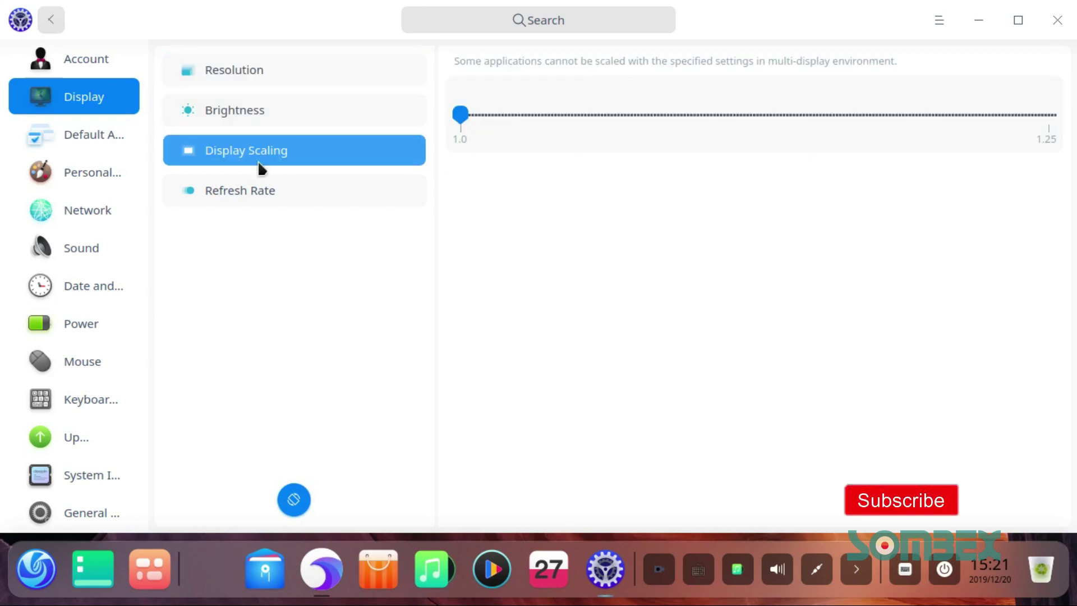
Step: In Personalization, try Dark then keep Light theme, cycle accent colours, and view icon, cursor, font options
{"action": "left_click", "coordinate": [73, 165]}
{"action": "left_click", "coordinate": [975, 124]}
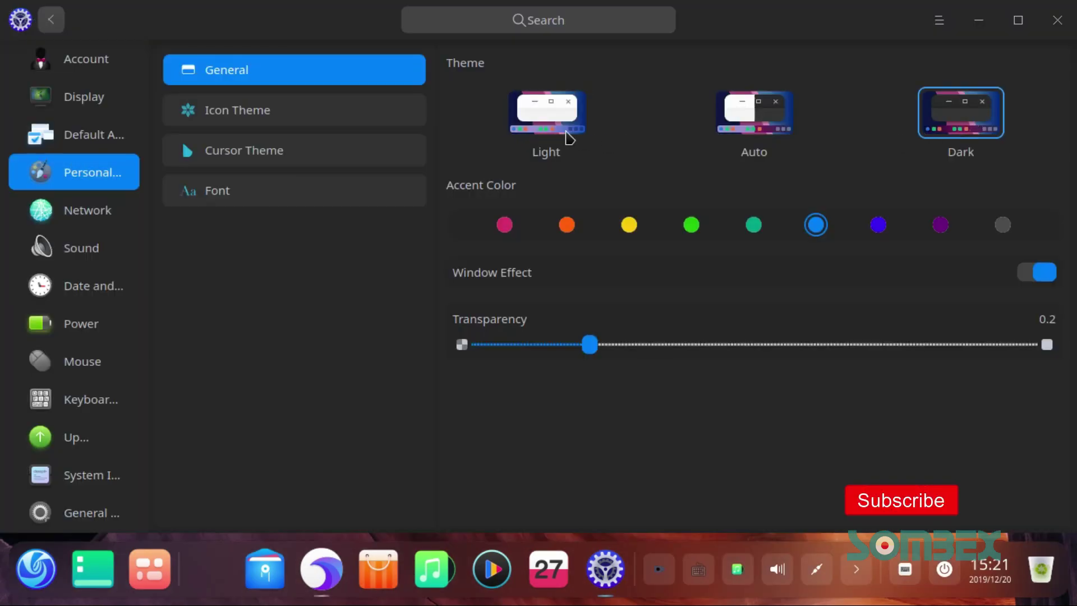
{"action": "left_click", "coordinate": [568, 137]}
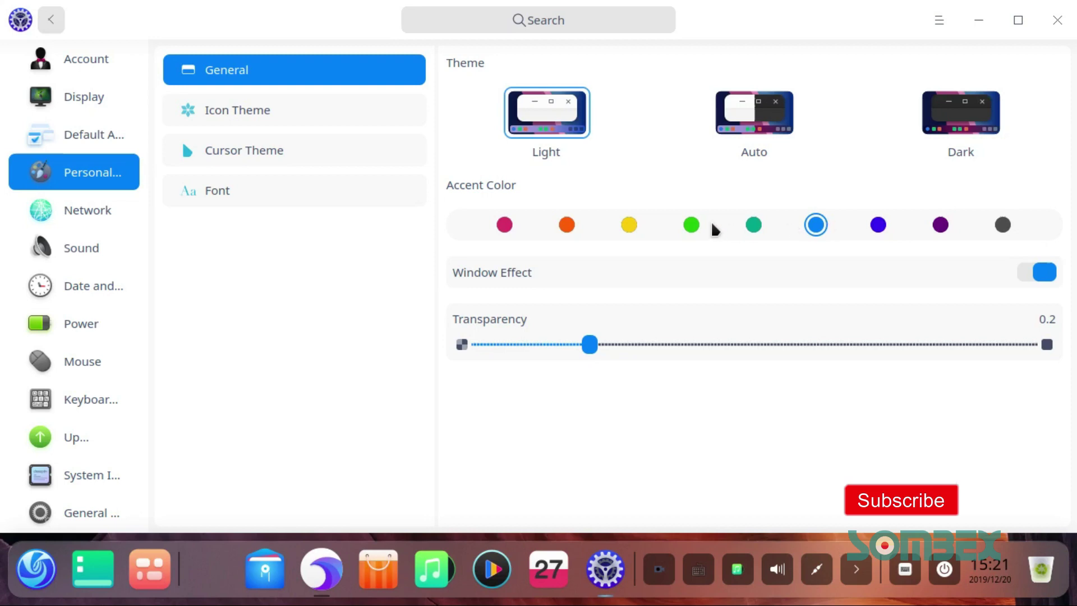
{"action": "left_click", "coordinate": [693, 227]}
{"action": "left_click", "coordinate": [567, 225]}
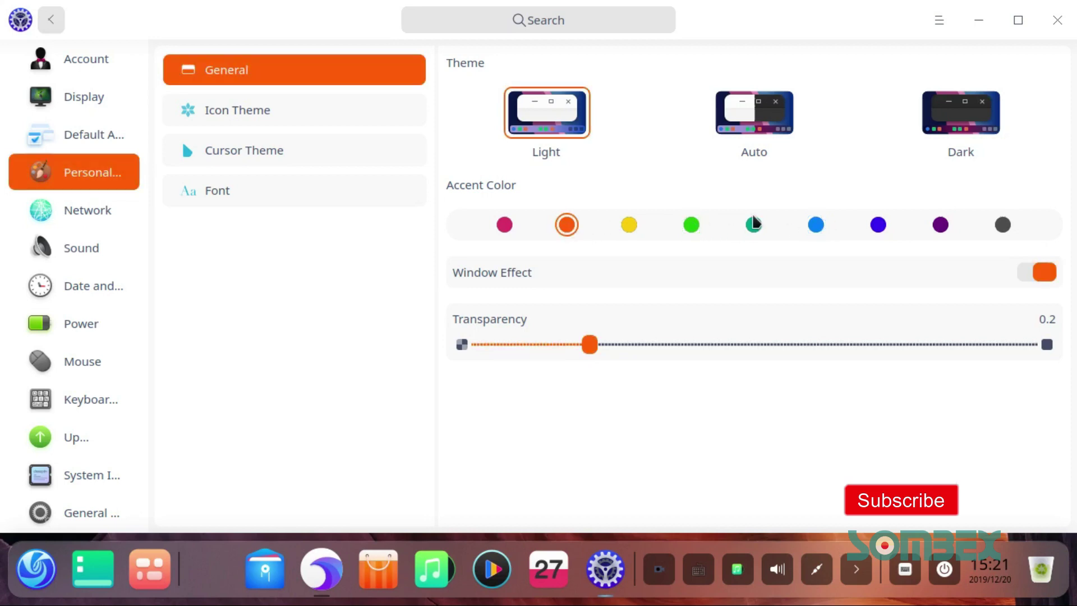
{"action": "left_click", "coordinate": [946, 225]}
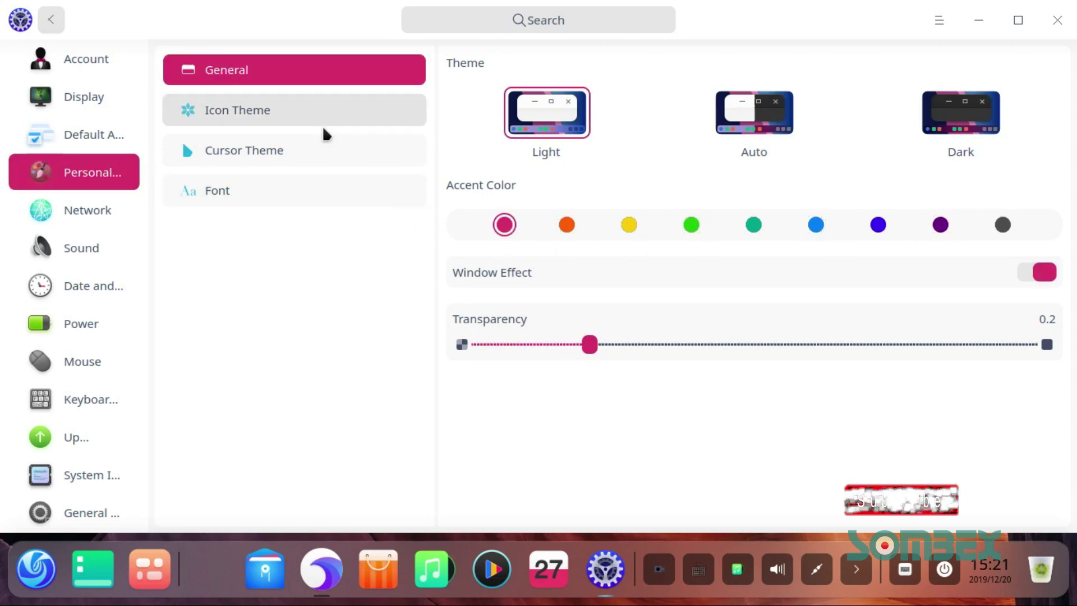
{"action": "left_click", "coordinate": [322, 125]}
{"action": "left_click", "coordinate": [310, 158]}
{"action": "left_click", "coordinate": [291, 190]}
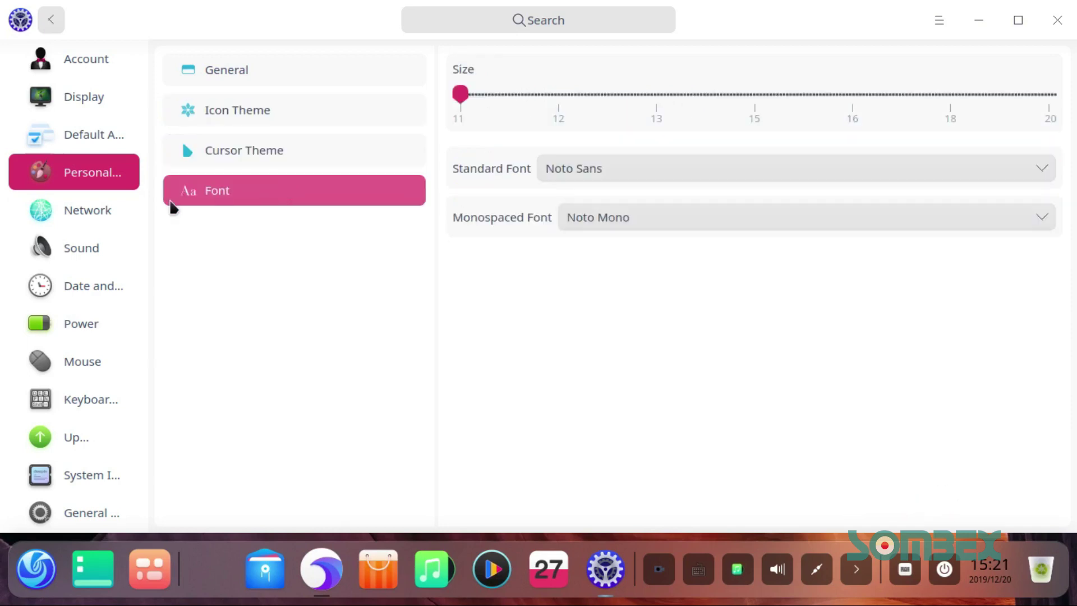
Step: Tour Network, Sound, Date and Time, Power, Mouse, Keyboard, system info and boot menu pages
{"action": "left_click", "coordinate": [87, 216]}
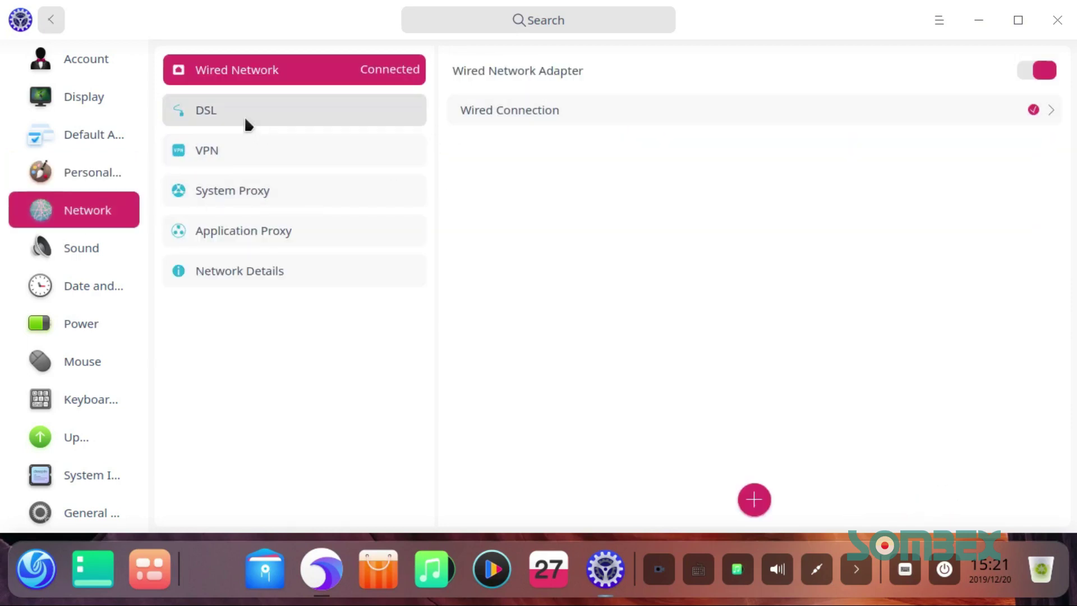
{"action": "left_click", "coordinate": [238, 280]}
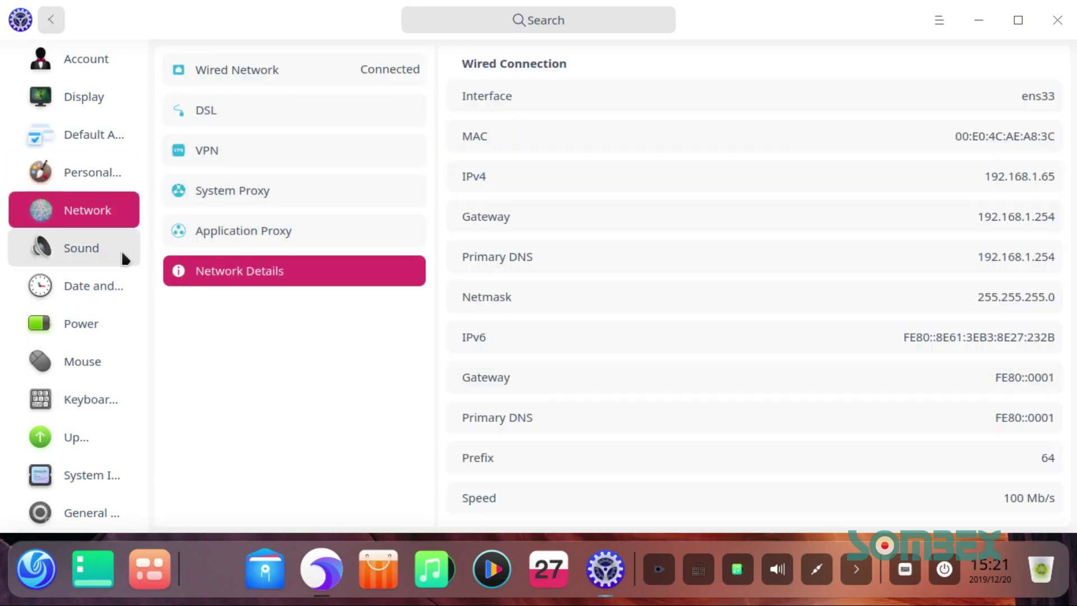
{"action": "left_click", "coordinate": [105, 253]}
{"action": "left_click", "coordinate": [98, 289]}
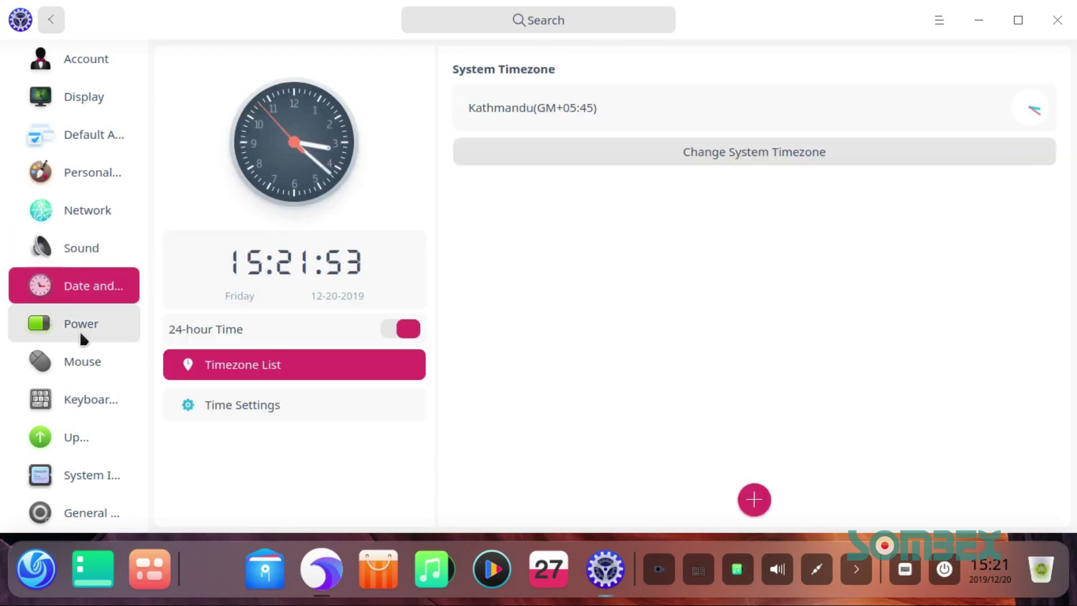
{"action": "left_click", "coordinate": [80, 331]}
{"action": "left_click", "coordinate": [89, 361]}
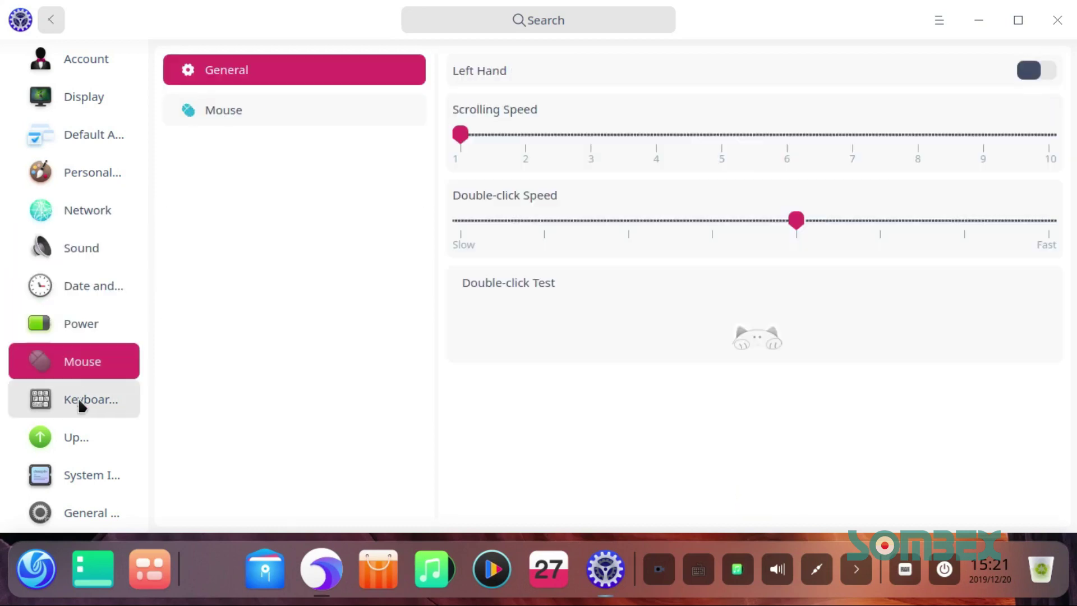
{"action": "left_click", "coordinate": [79, 400]}
{"action": "left_click", "coordinate": [93, 477]}
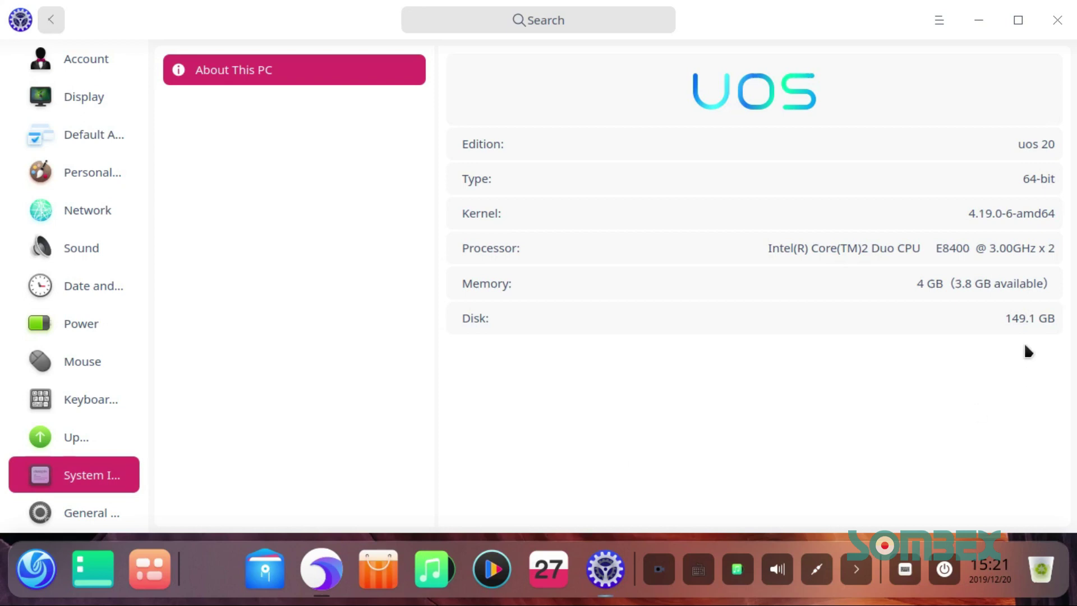
{"action": "left_click", "coordinate": [83, 510]}
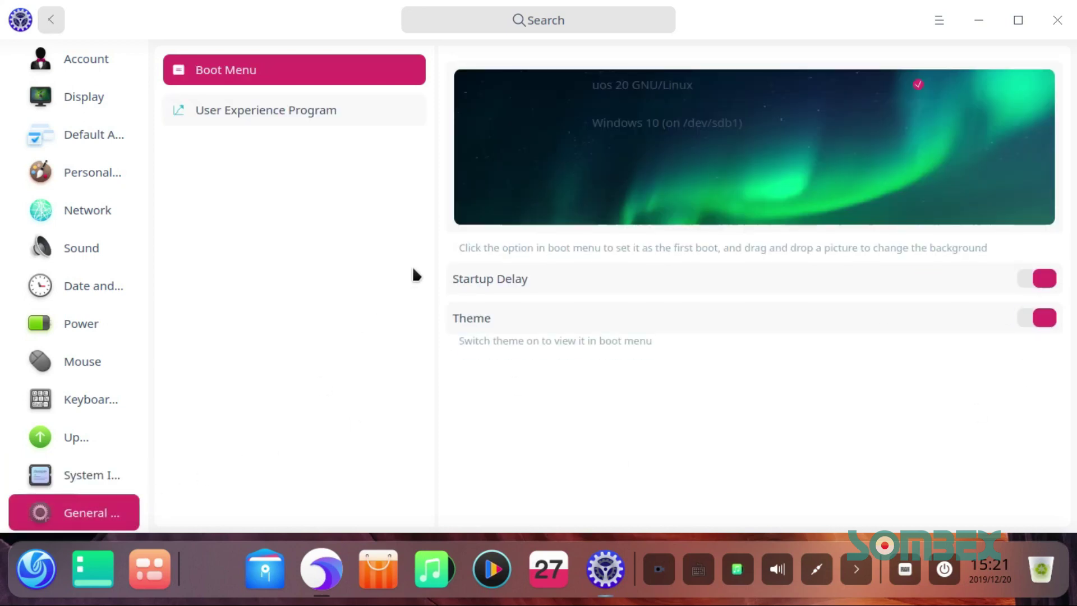
{"action": "left_click", "coordinate": [58, 22]}
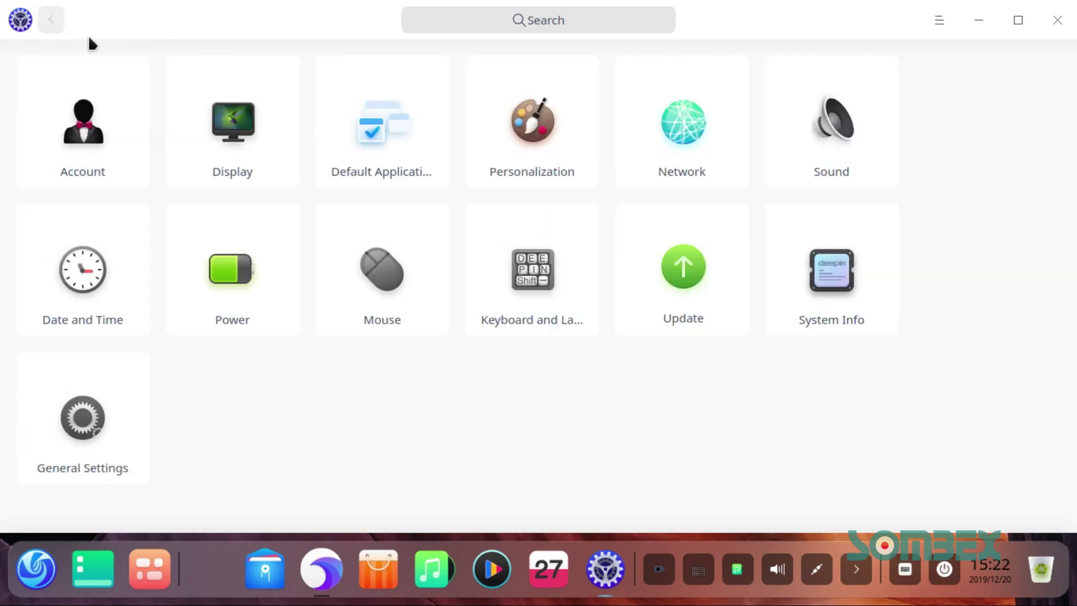
Step: Close Control Center and collapse then re-expand the dock's tray area
{"action": "left_click", "coordinate": [1067, 9]}
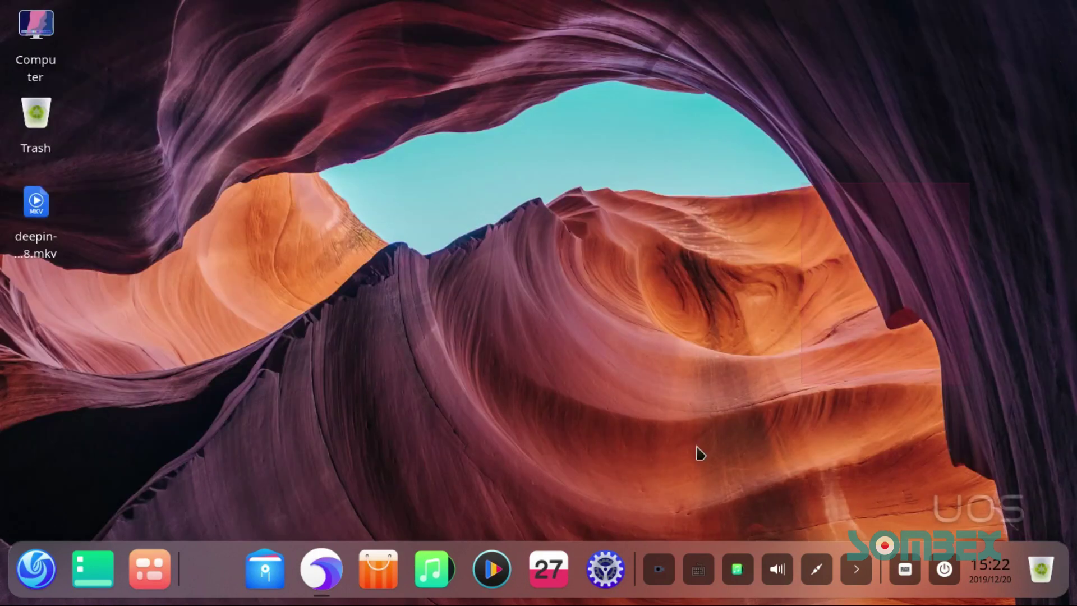
{"action": "left_click", "coordinate": [856, 569]}
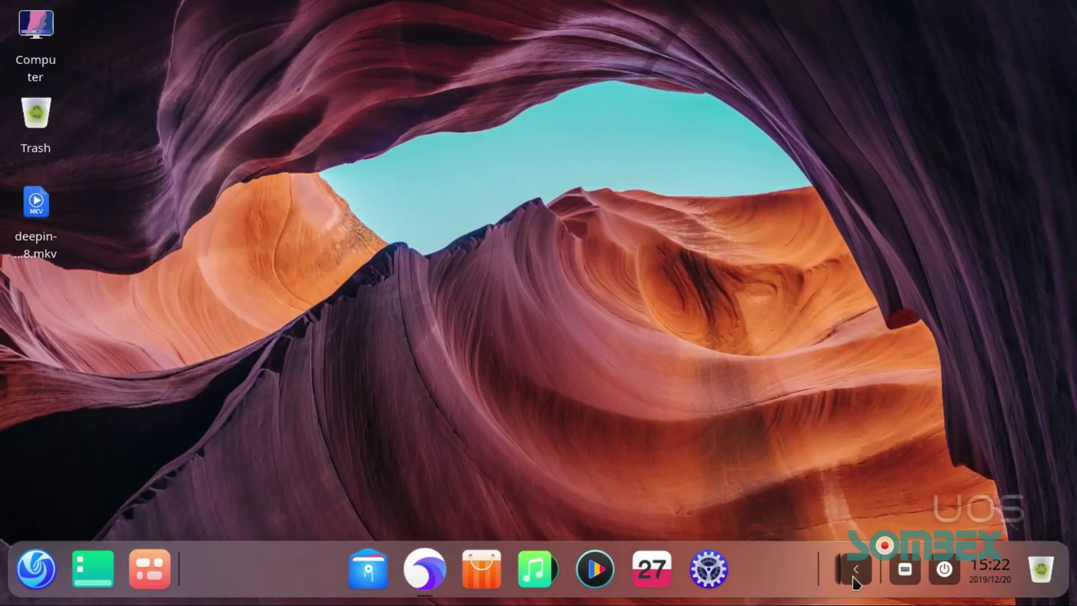
{"action": "left_click", "coordinate": [848, 569]}
Step: Switch the dock to Efficient Mode, then back to Fashion Mode
{"action": "right_click", "coordinate": [883, 593]}
{"action": "mouse_move", "coordinate": [897, 509]}
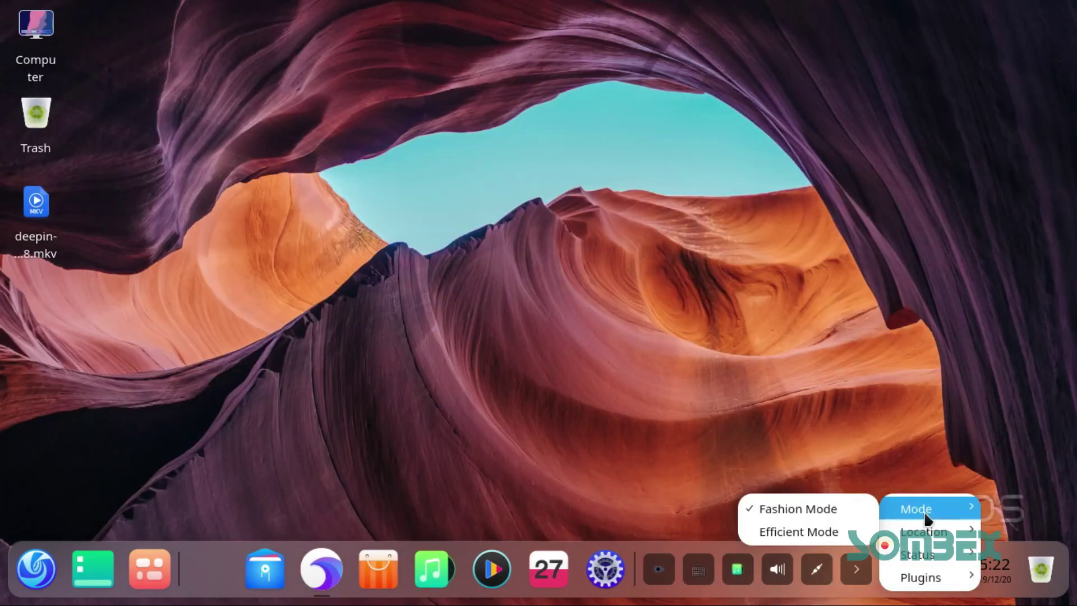
{"action": "left_click", "coordinate": [831, 541]}
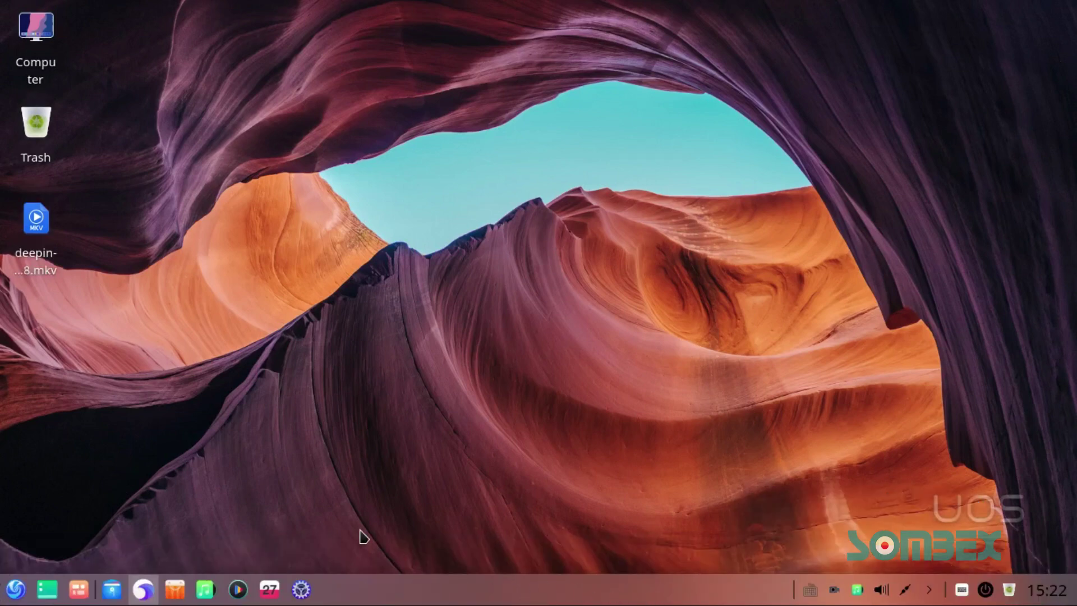
{"action": "right_click", "coordinate": [808, 600]}
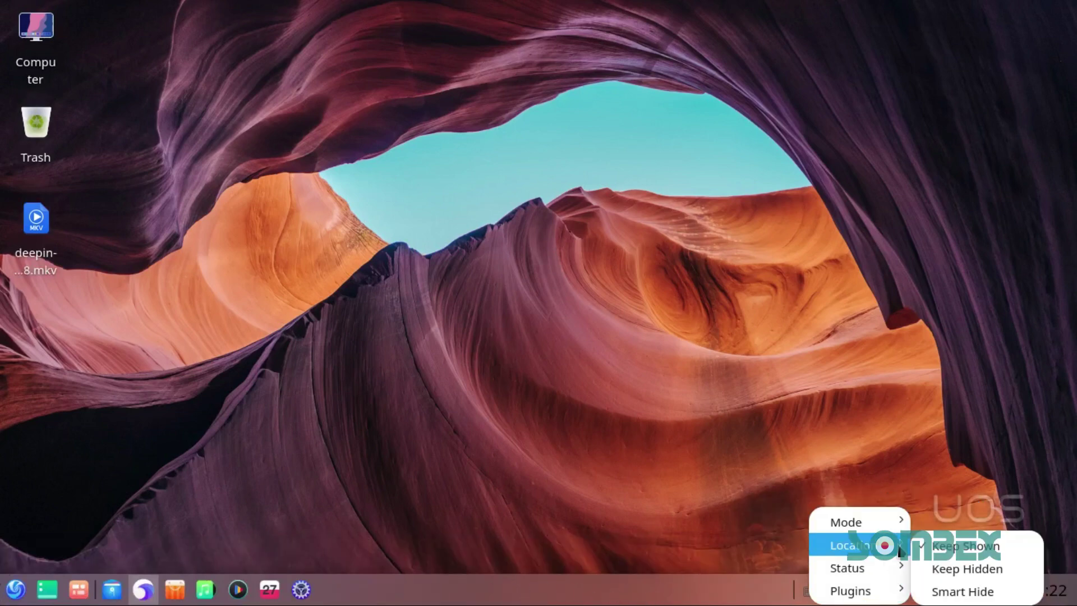
{"action": "mouse_move", "coordinate": [841, 520]}
{"action": "left_click", "coordinate": [956, 520]}
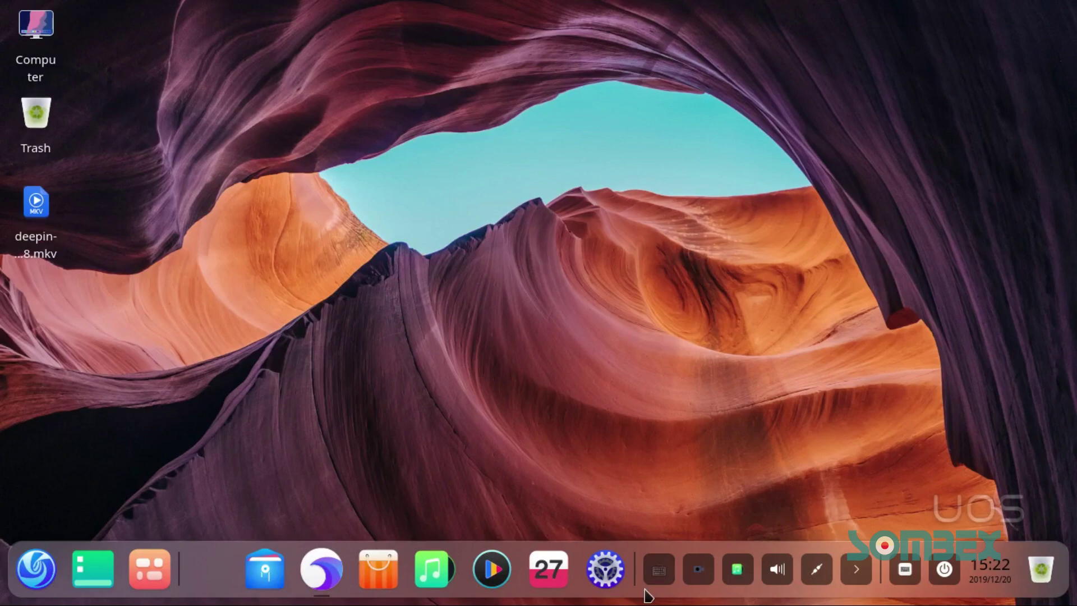
Step: Open Graphics Driver Manager from the Launcher, check the Intel default driver, then close it
{"action": "left_click", "coordinate": [36, 569]}
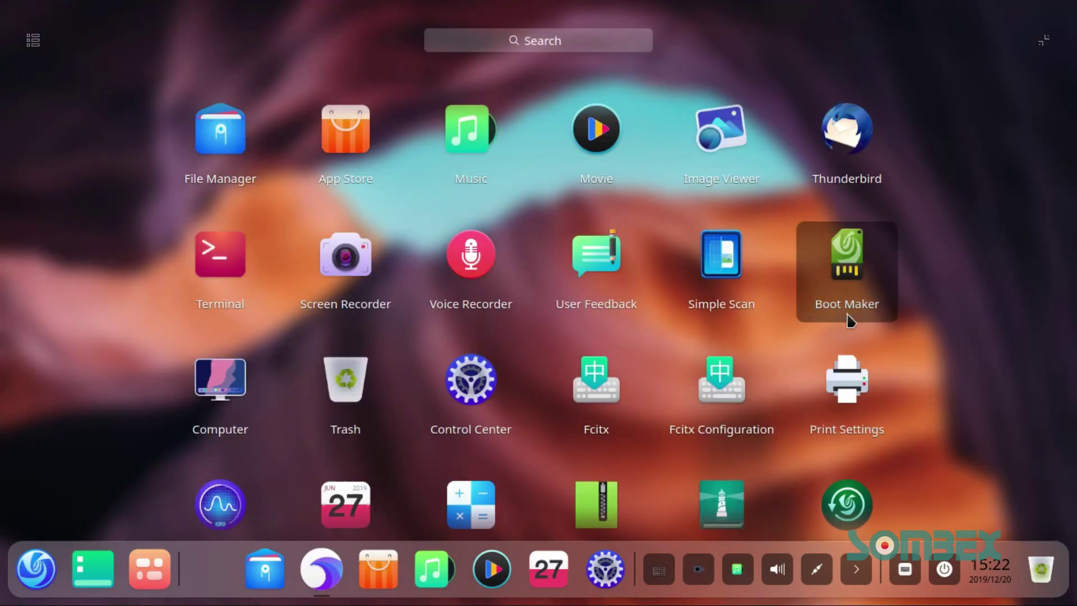
{"action": "scroll", "coordinate": [793, 216], "scroll_direction": "down", "scroll_amount": 3}
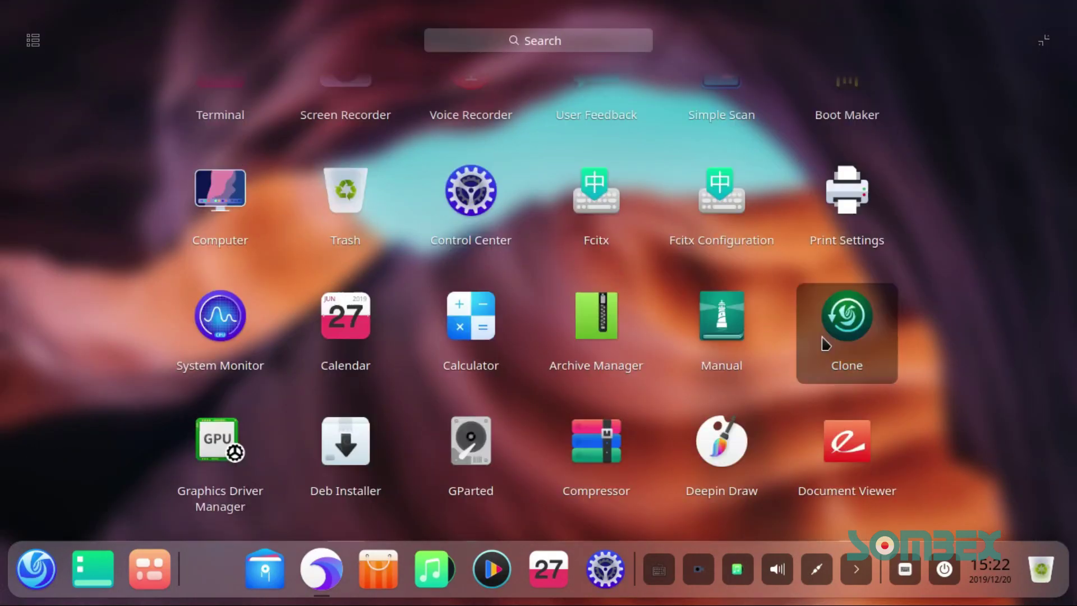
{"action": "scroll", "coordinate": [854, 399], "scroll_direction": "down", "scroll_amount": 1}
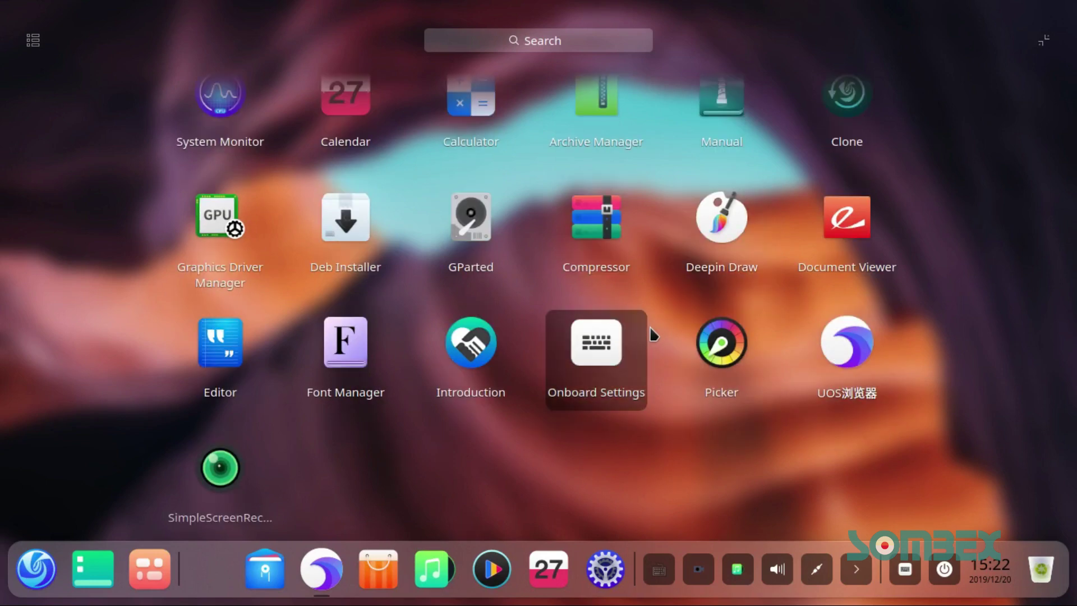
{"action": "left_click", "coordinate": [218, 247]}
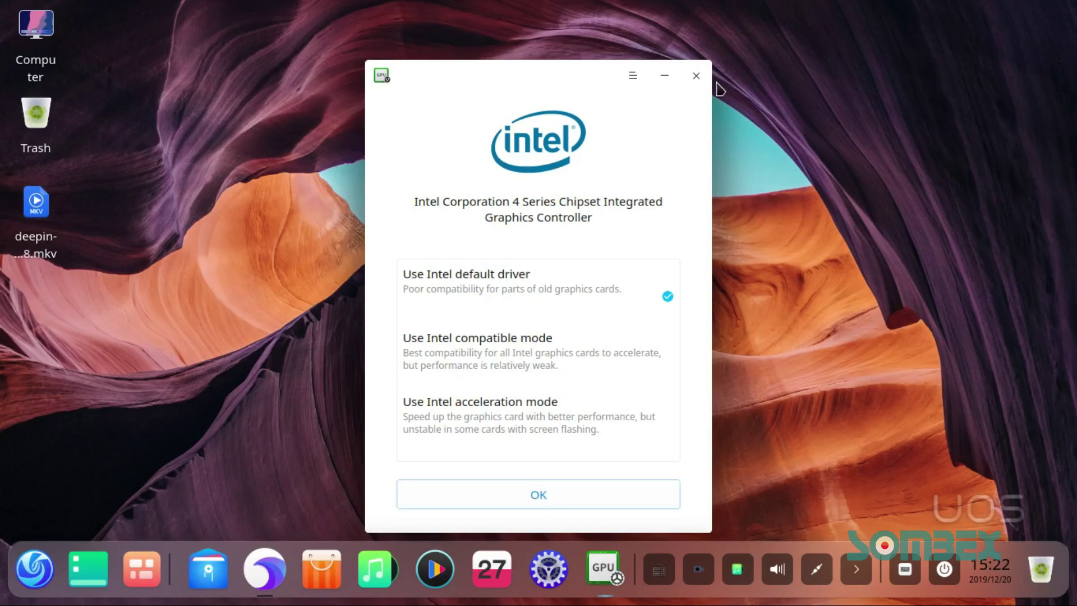
{"action": "left_click", "coordinate": [695, 77]}
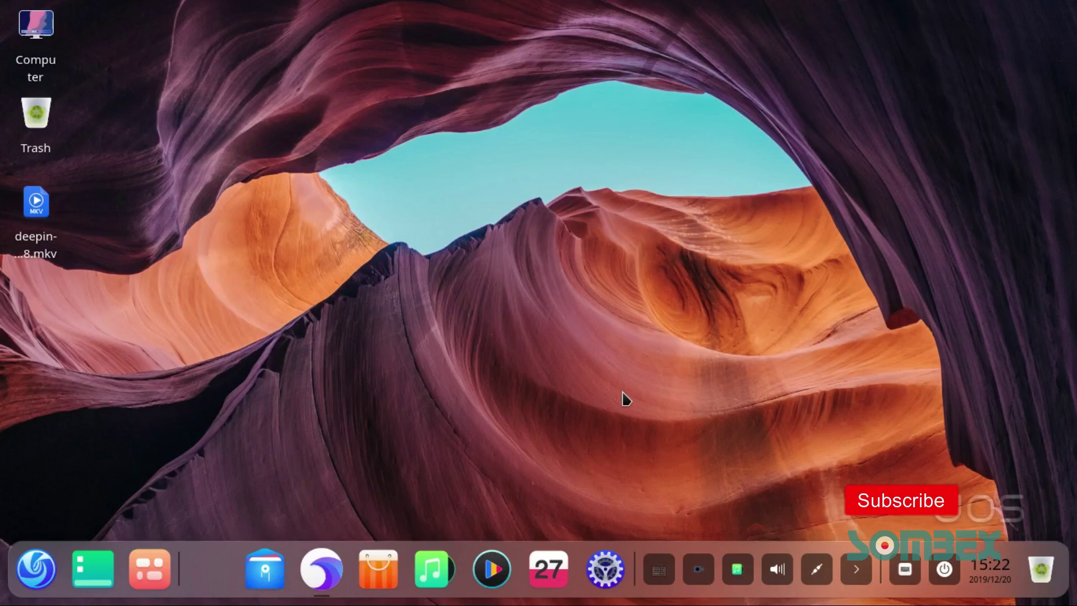
Step: In a new terminal, run cat /etc/os-release to show the uos 20 release details
{"action": "key", "text": "ctrl+alt+t"}
{"action": "left_click_drag", "start_coordinate": [541, 132], "coordinate": [711, 111]}
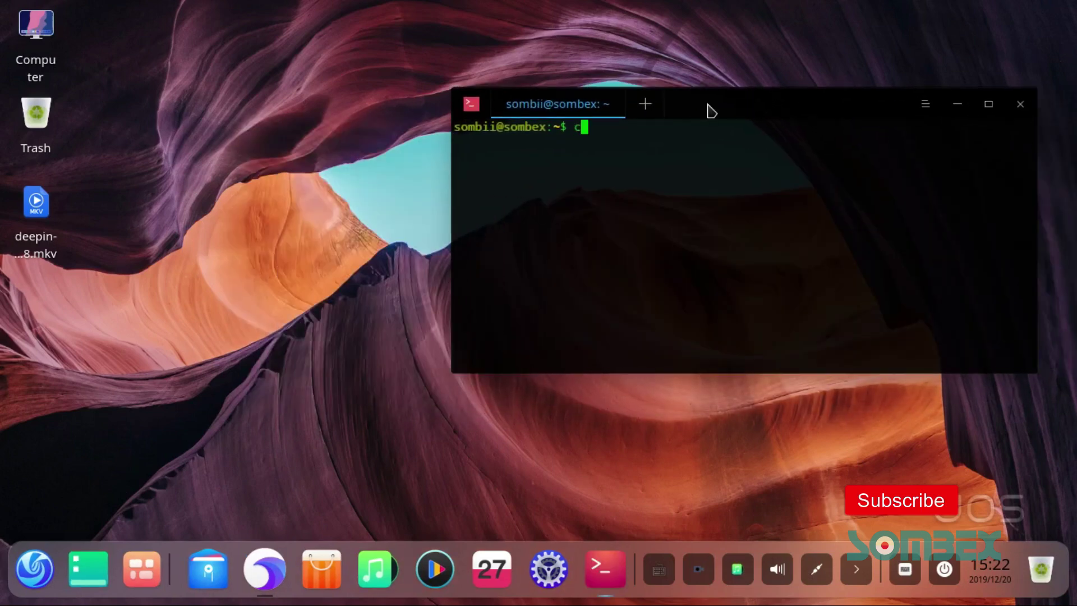
{"action": "type", "text": "cat /etc/os-release"}
{"action": "key", "text": "Return"}
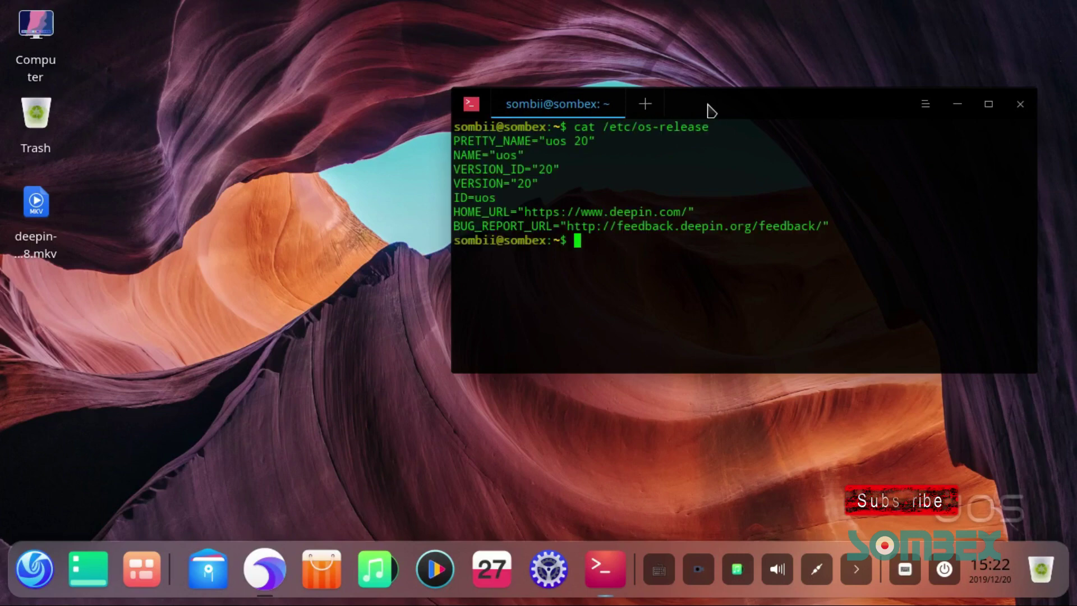
{"action": "left_click_drag", "start_coordinate": [672, 218], "coordinate": [473, 131]}
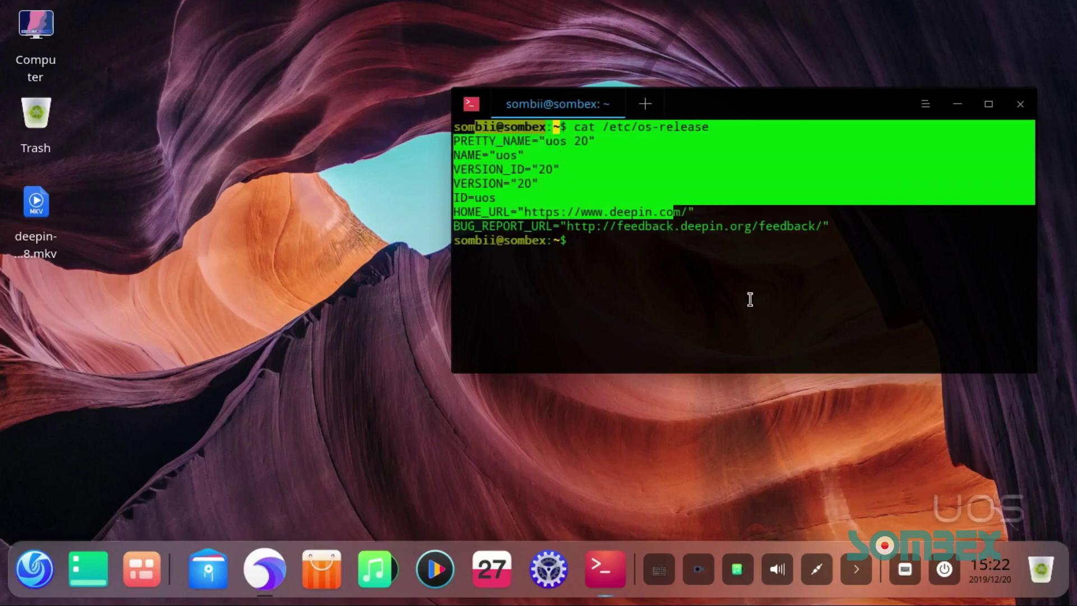
{"action": "left_click", "coordinate": [749, 301]}
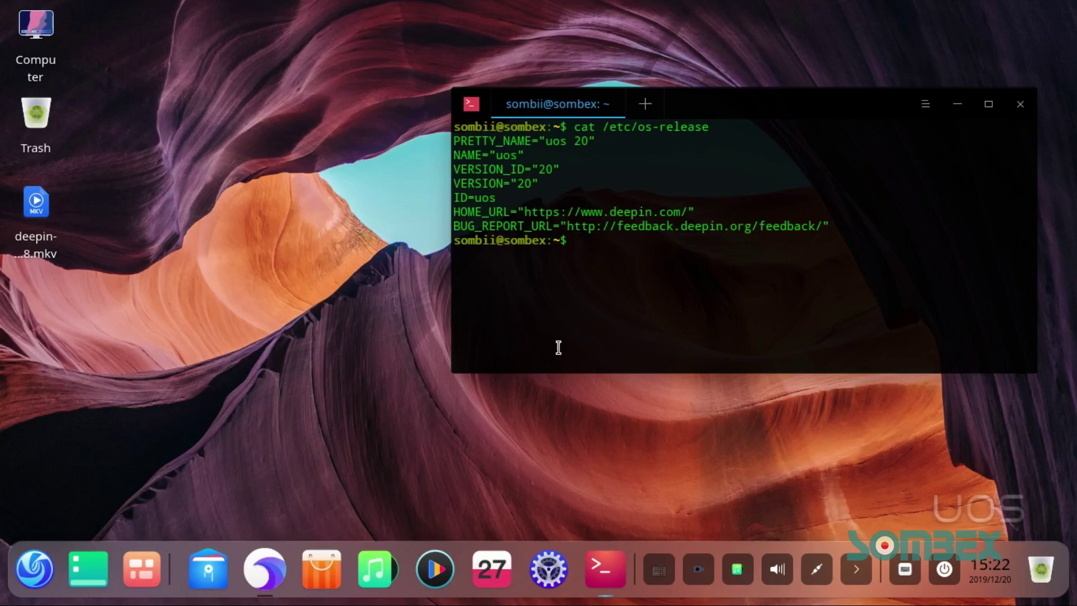
Step: Start sudo apt update, enter the sudo password, then cancel it with Ctrl+C
{"action": "type", "text": "sudo apt update"}
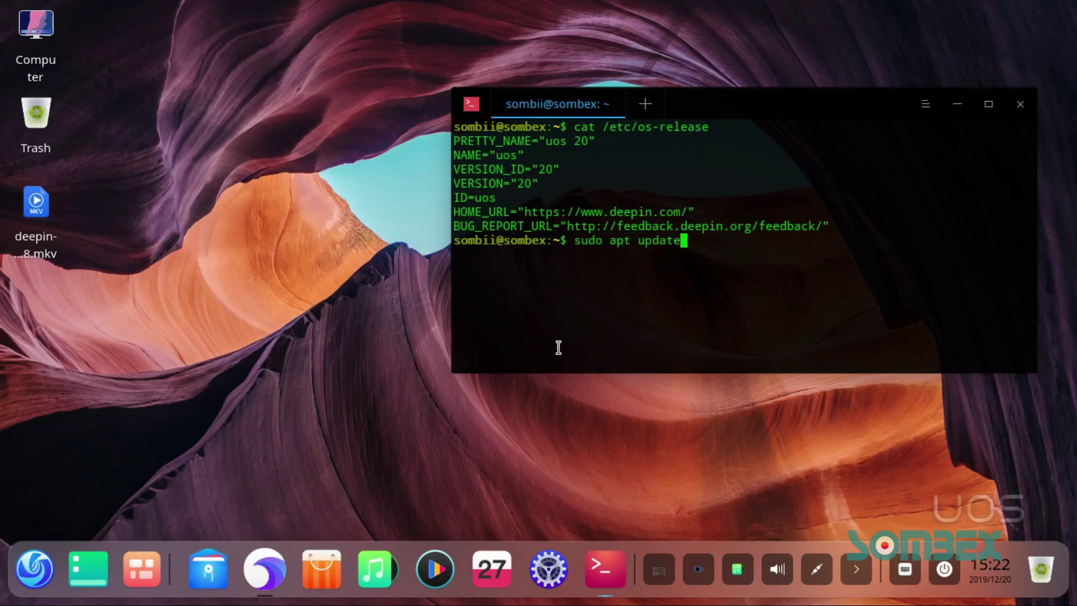
{"action": "key", "text": "Return"}
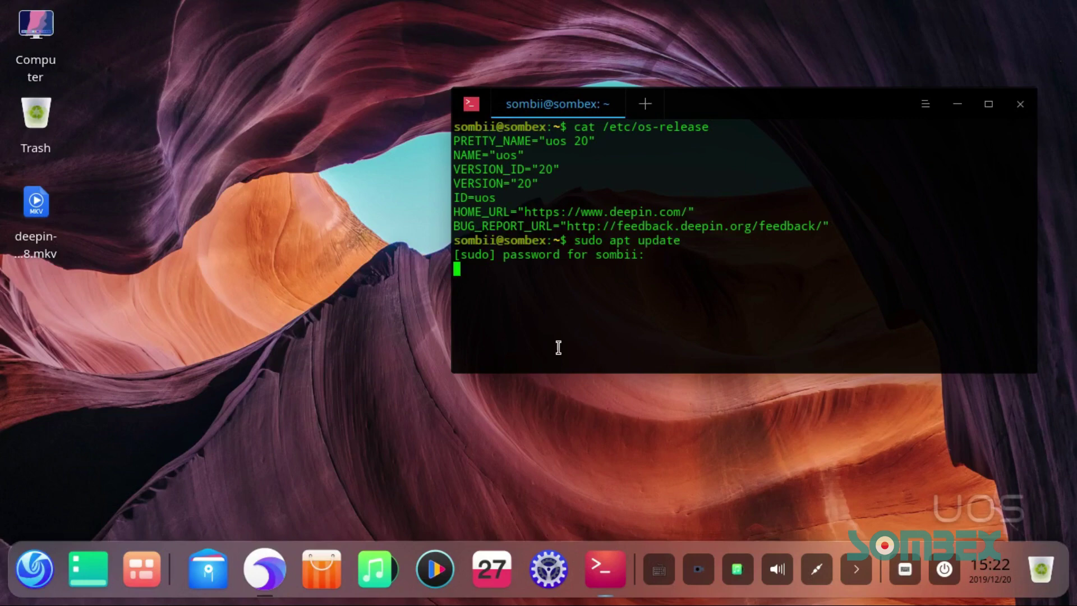
{"action": "key", "text": "Return"}
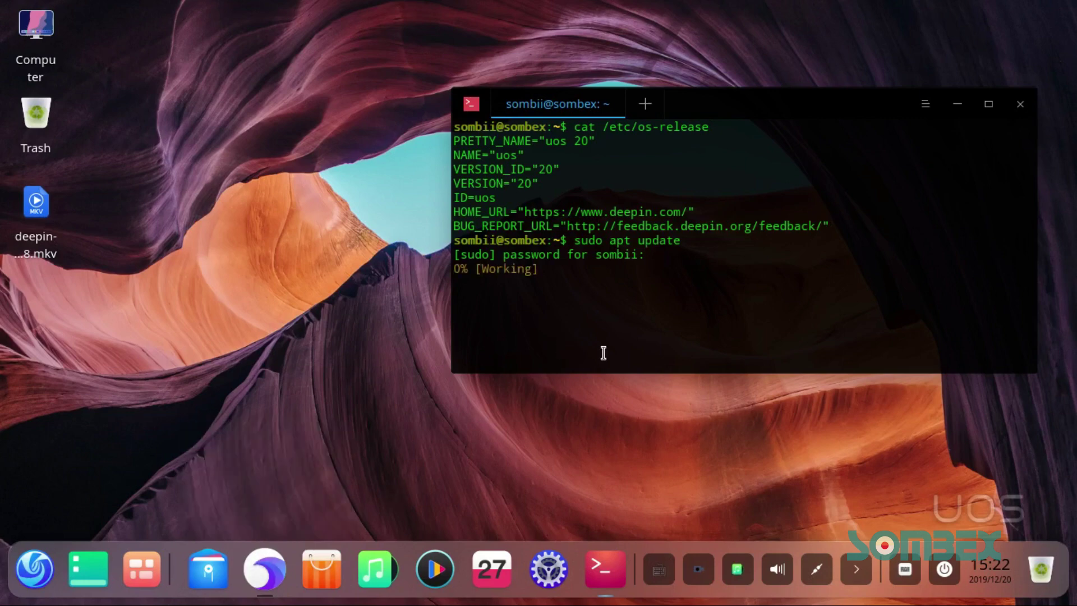
{"action": "left_click_drag", "start_coordinate": [760, 105], "coordinate": [618, 57]}
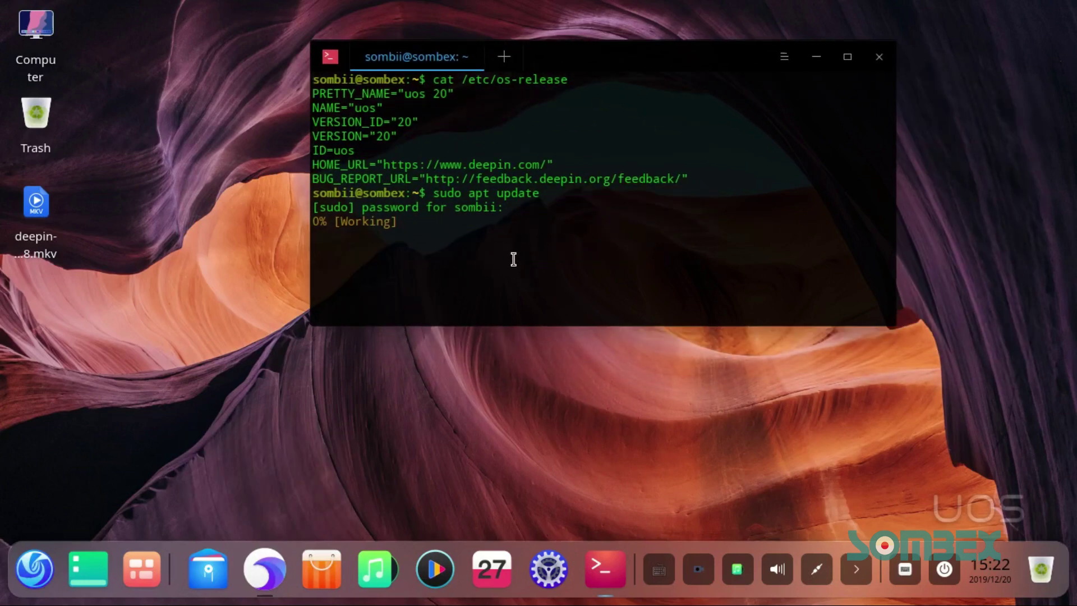
{"action": "left_click_drag", "start_coordinate": [514, 260], "coordinate": [337, 218]}
{"action": "left_click", "coordinate": [490, 265]}
{"action": "key", "text": "ctrl+c"}
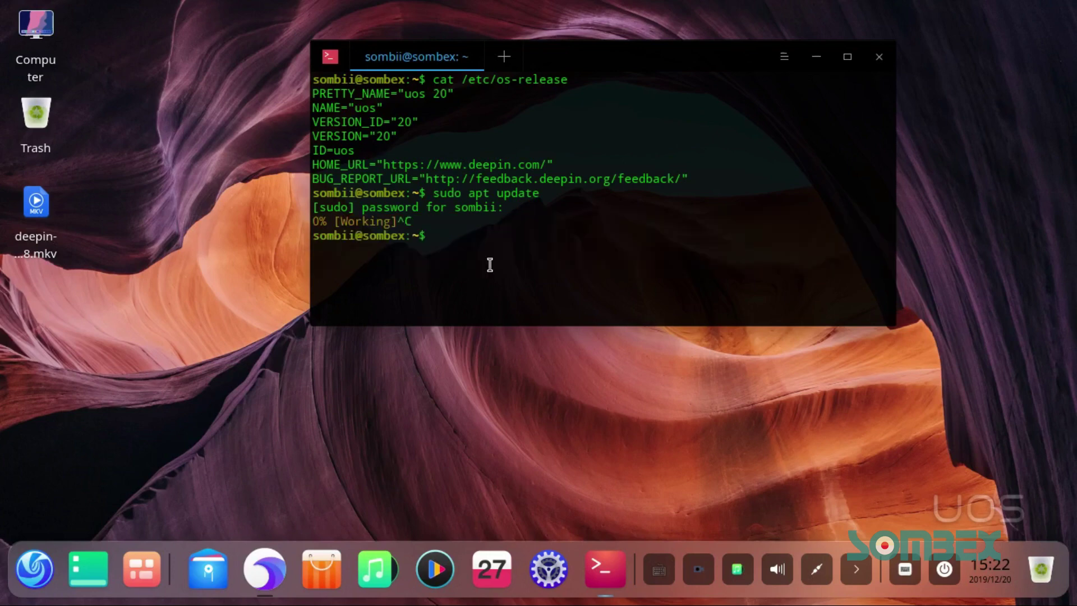
Step: Run sudo apt edit-sources to open the APT sources list
{"action": "type", "text": "sudo apt"}
{"action": "type", "text": " ei"}
{"action": "type", "text": "dit"}
{"action": "key", "text": "Tab"}
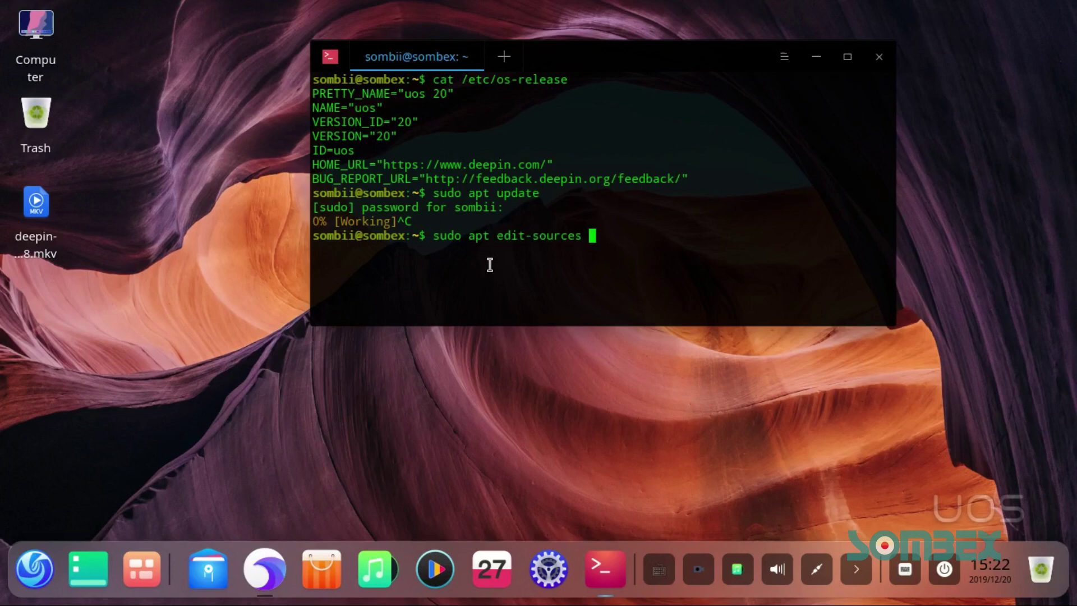
{"action": "key", "text": "Return"}
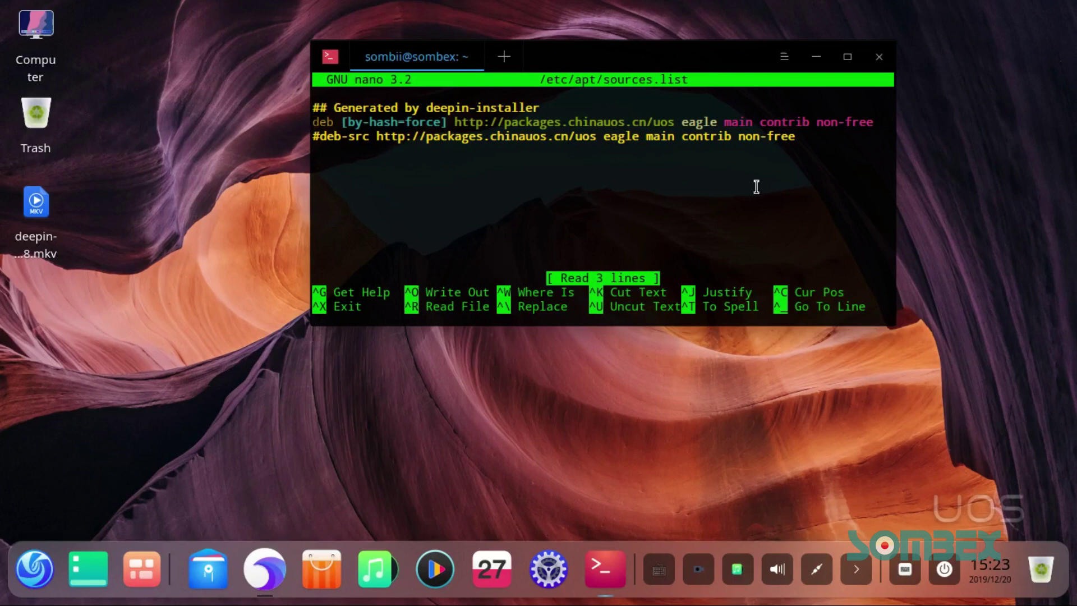
Step: Comment out the chinauos deb [by-hash=force] line in sources.list with a #
{"action": "left_click_drag", "start_coordinate": [877, 120], "coordinate": [314, 120]}
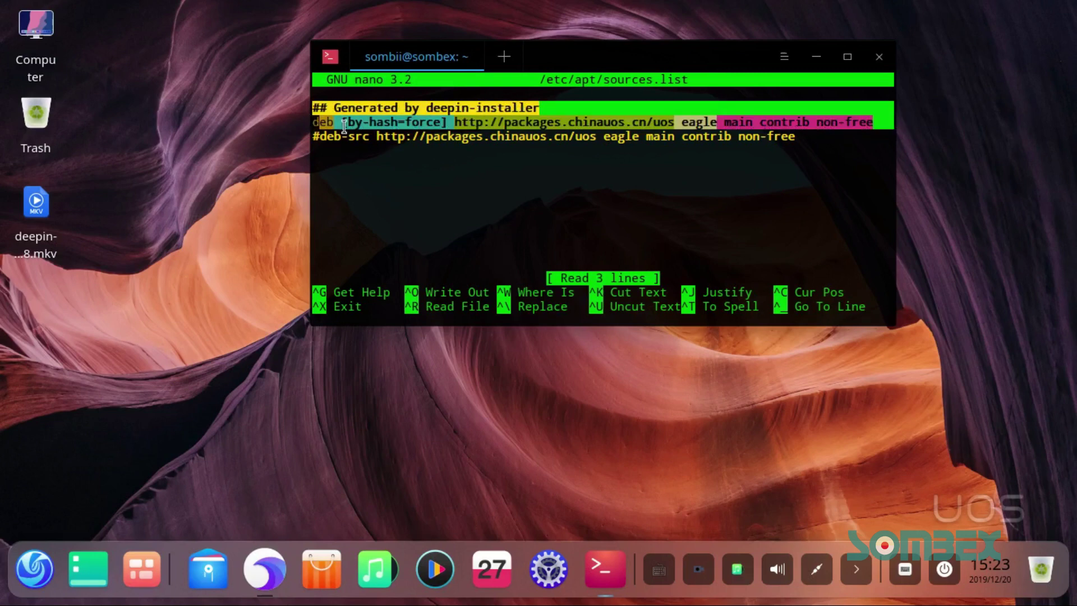
{"action": "left_click", "coordinate": [389, 176]}
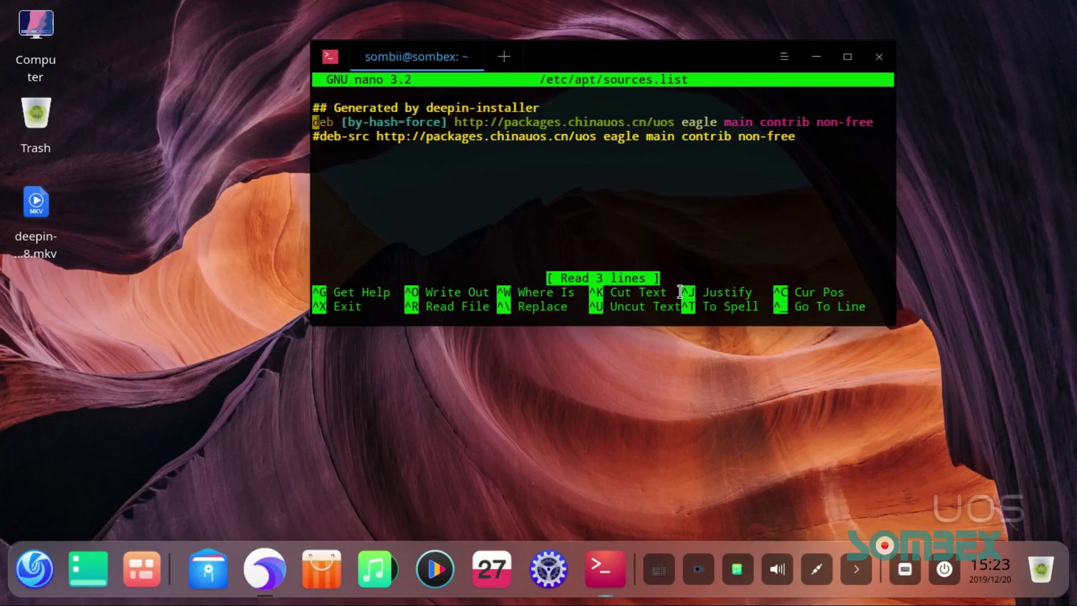
{"action": "type", "text": "#"}
{"action": "key", "text": "Down"}
{"action": "key", "text": "Down"}
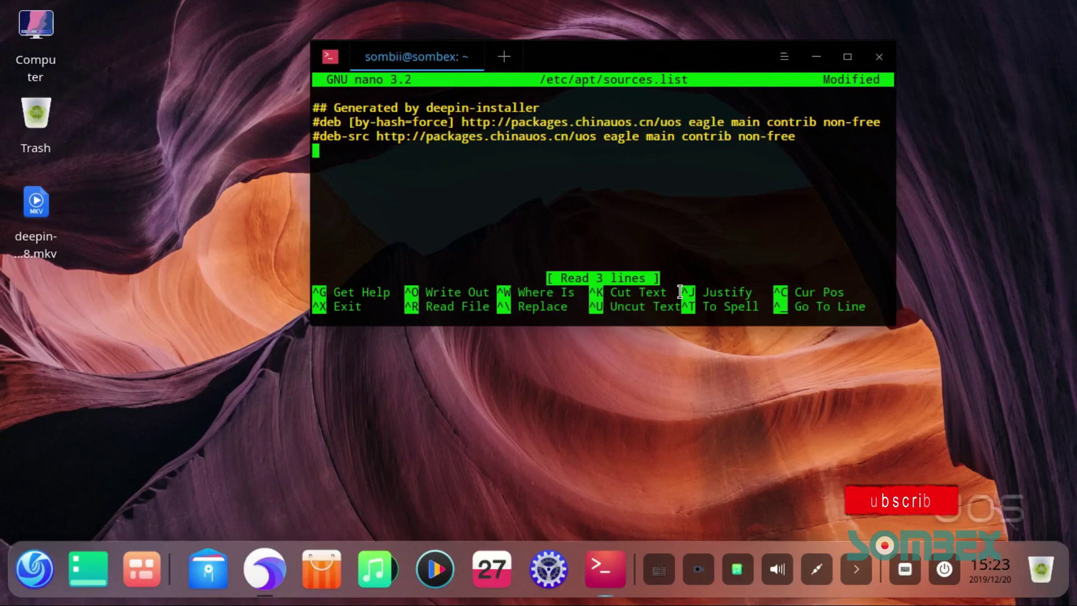
{"action": "left_click", "coordinate": [265, 568]}
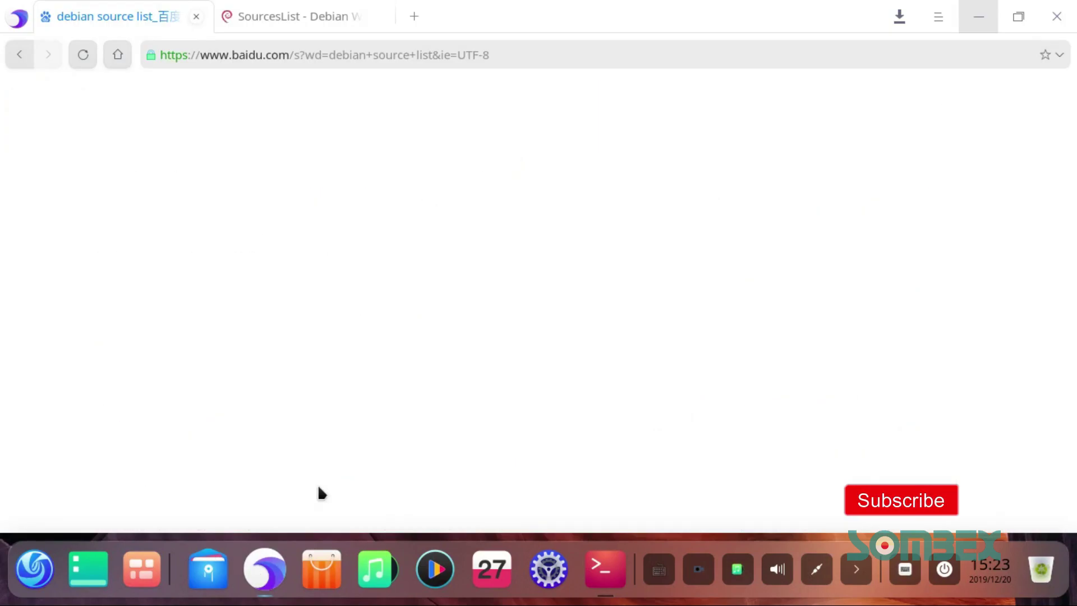
Step: Switch to the Debian SourcesList wiki page and scroll to the Debian 10/Buster examples
{"action": "left_click", "coordinate": [315, 16]}
{"action": "left_click", "coordinate": [302, 50]}
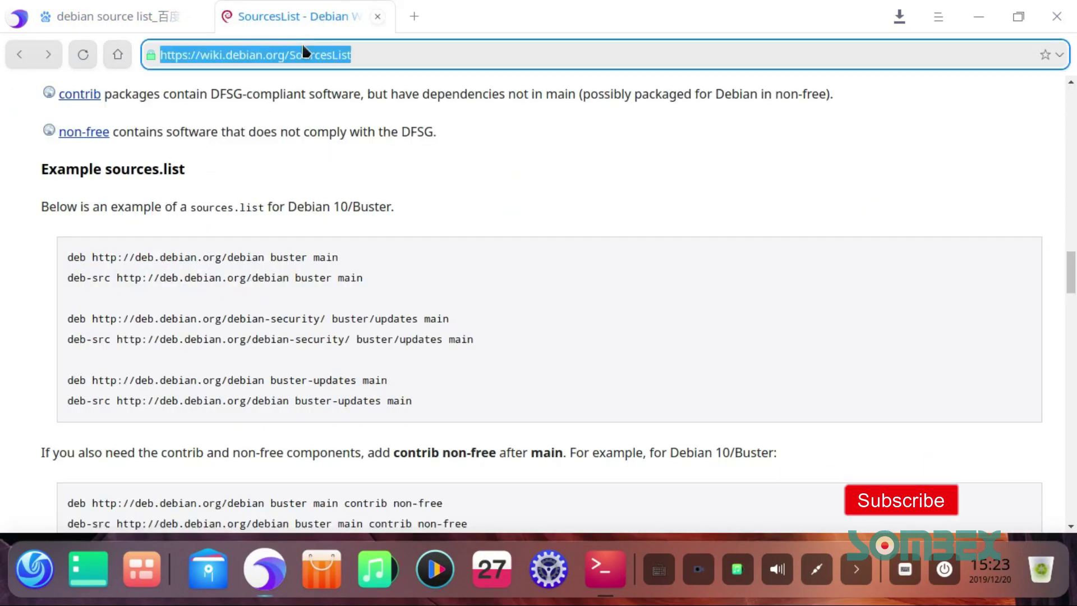
{"action": "left_click", "coordinate": [234, 205]}
{"action": "left_click_drag", "start_coordinate": [252, 206], "coordinate": [426, 227]}
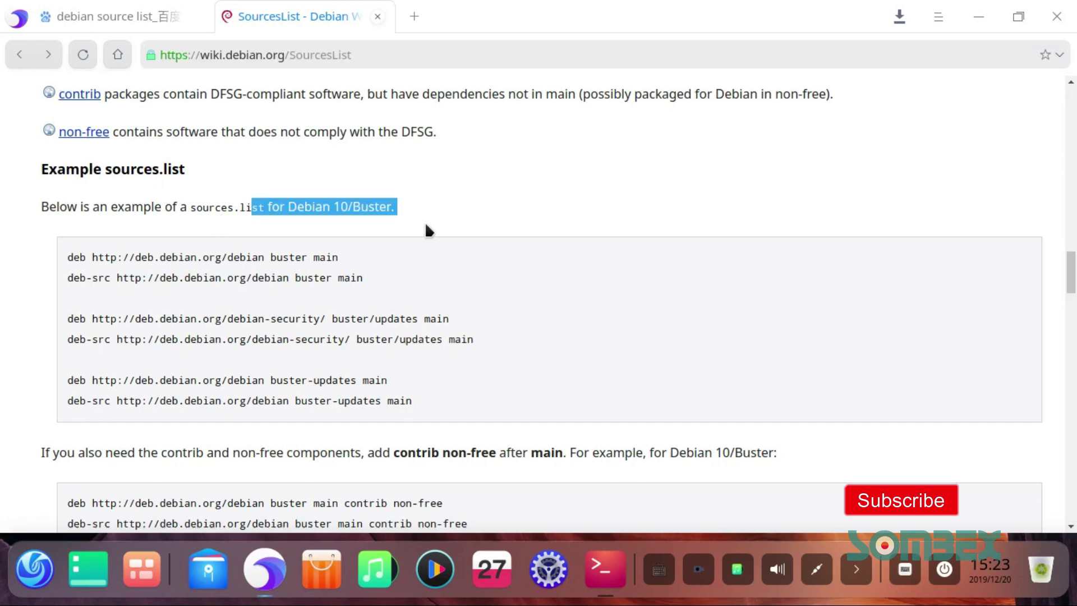
{"action": "scroll", "coordinate": [503, 328], "scroll_direction": "down", "scroll_amount": 5}
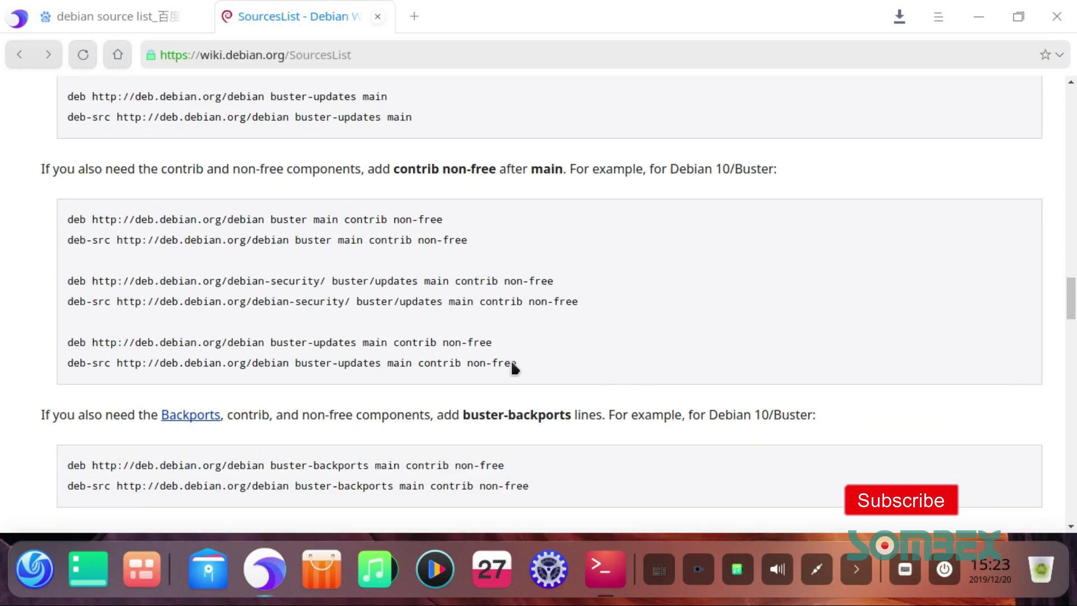
Step: Copy the six Buster contrib non-free repository lines, then minimise the browser
{"action": "left_click_drag", "start_coordinate": [514, 363], "coordinate": [149, 258]}
{"action": "triple_click", "coordinate": [436, 172]}
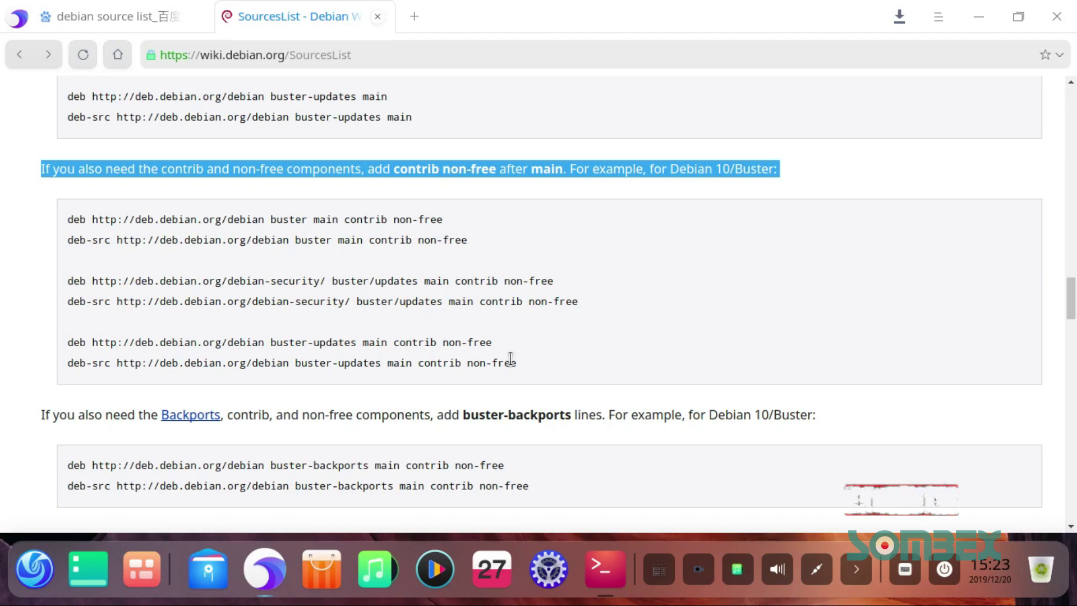
{"action": "left_click_drag", "start_coordinate": [515, 363], "coordinate": [49, 224]}
{"action": "right_click", "coordinate": [132, 227]}
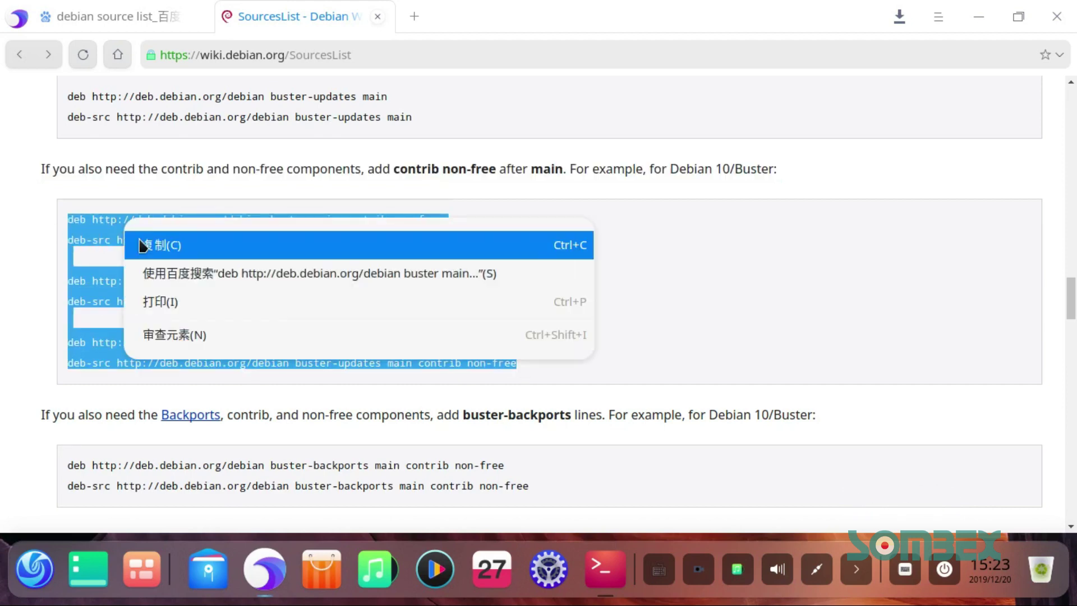
{"action": "left_click", "coordinate": [142, 247]}
{"action": "left_click", "coordinate": [979, 16]}
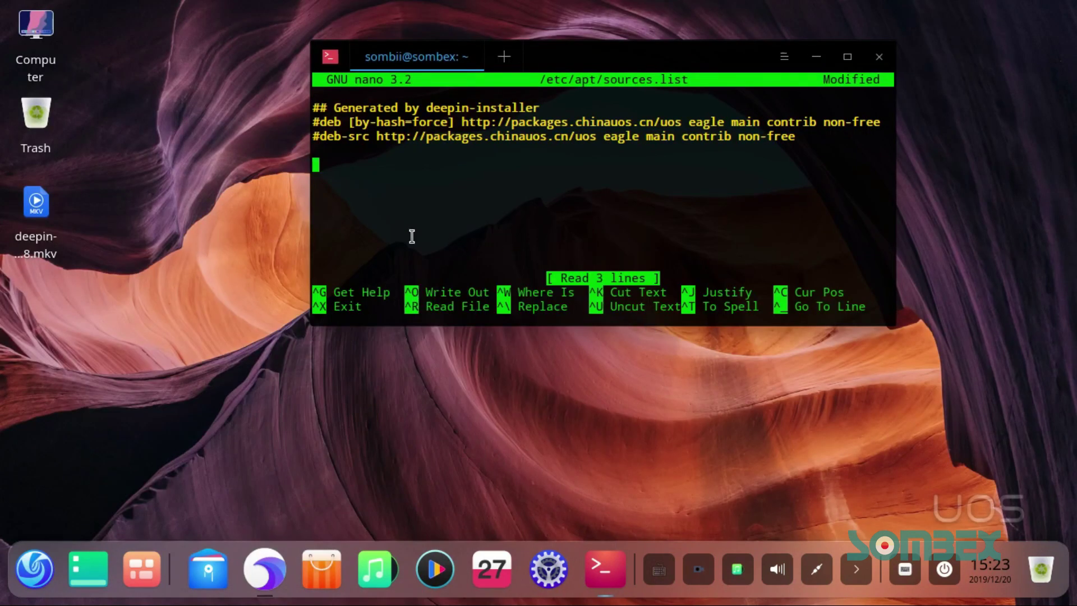
Step: Paste the six Debian buster lines into sources.list, save the file, and exit nano
{"action": "key", "text": "ctrl+shift+v"}
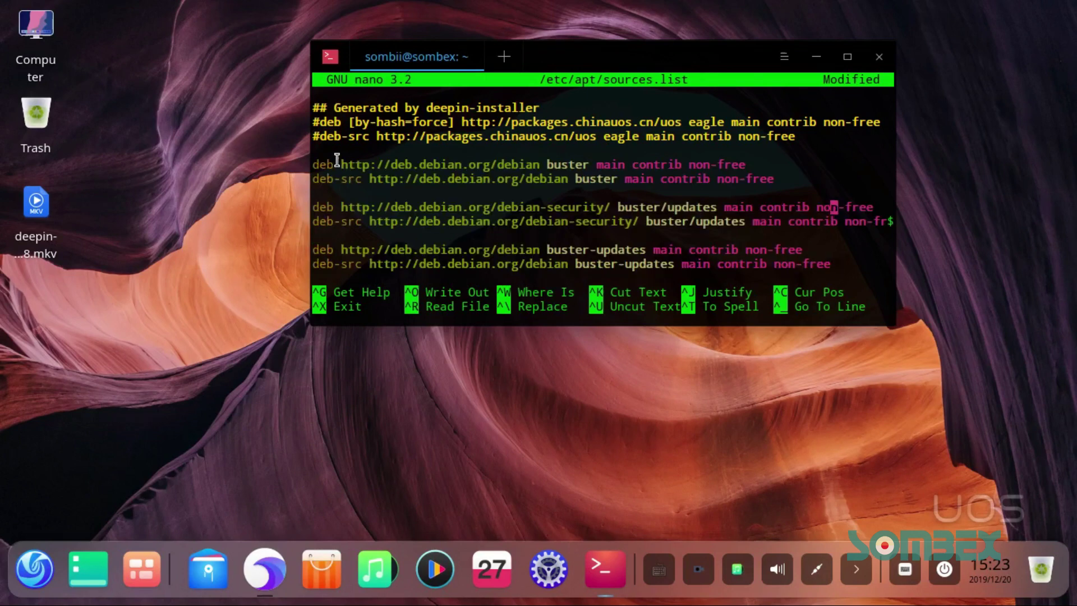
{"action": "key", "text": "ctrl+o"}
{"action": "key", "text": "Return"}
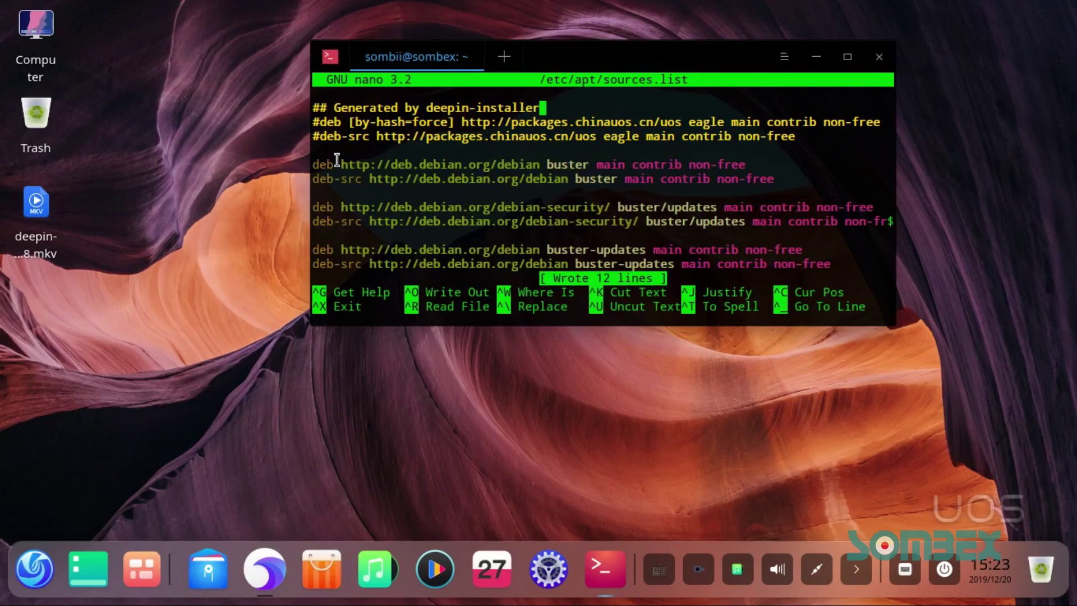
{"action": "key", "text": "ctrl+x"}
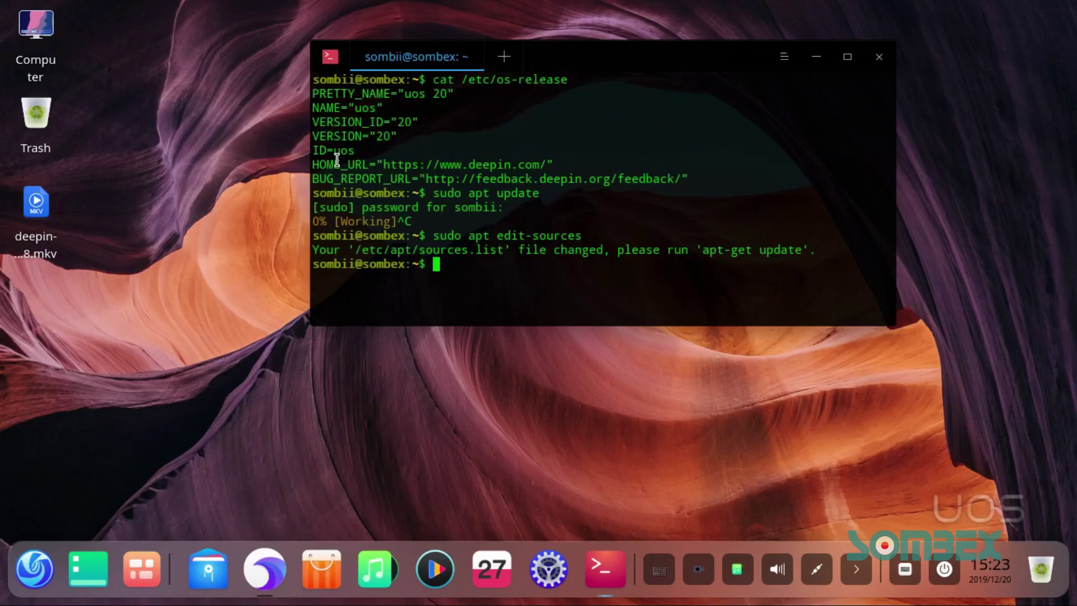
Step: Run sudo apt update with the Buster sources, then start sudo apt install chromium
{"action": "type", "text": "sudo apt update"}
{"action": "key", "text": "Return"}
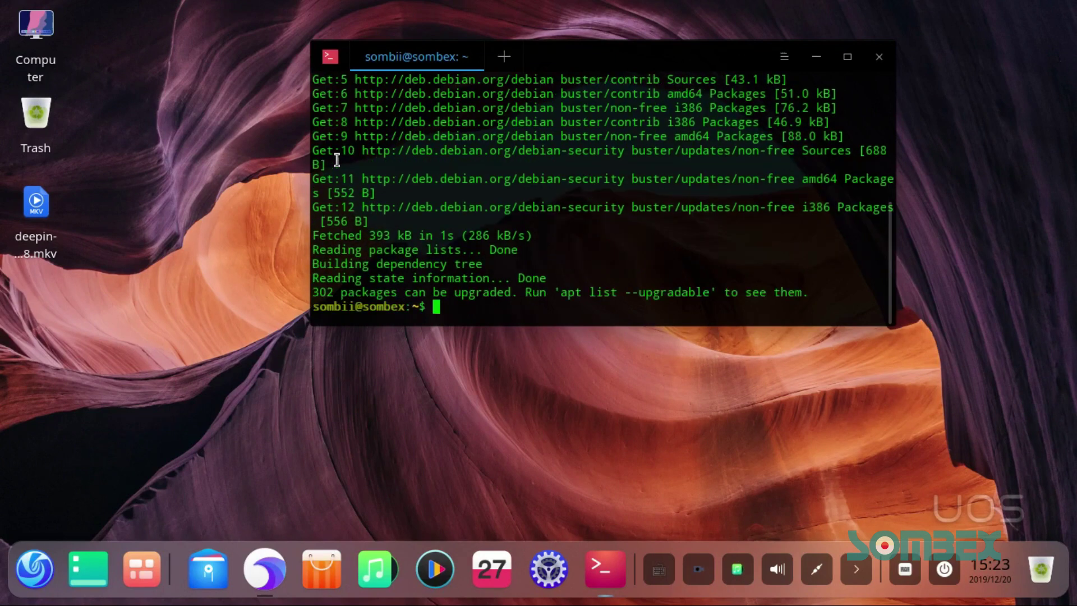
{"action": "type", "text": "udo apt ionst"}
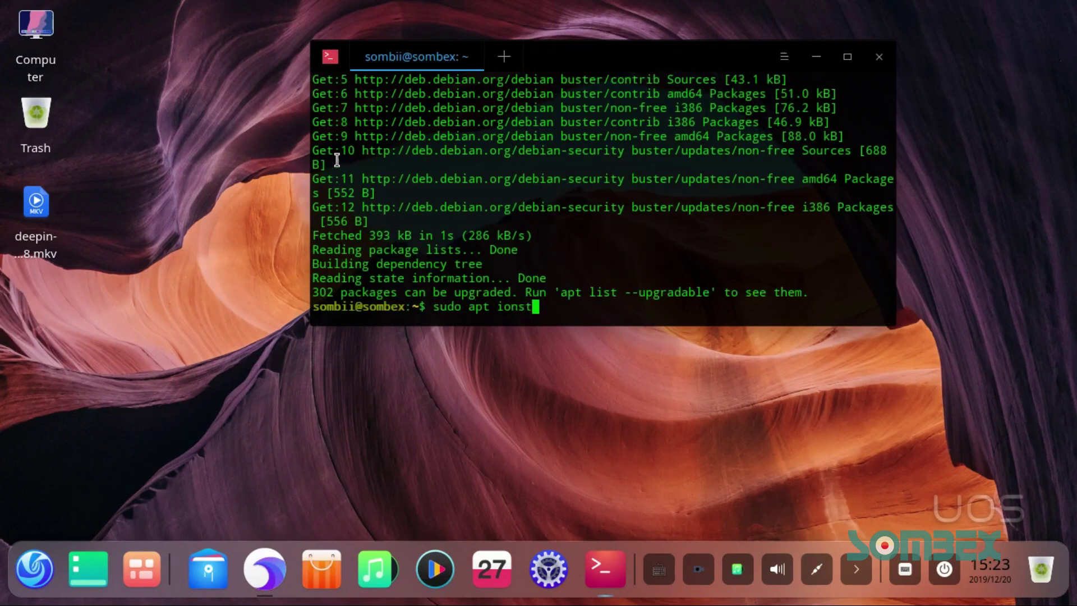
{"action": "key", "text": "BackSpace"}
{"action": "key", "text": "BackSpace"}
{"action": "key", "text": "BackSpace"}
{"action": "key", "text": "BackSpace"}
{"action": "type", "text": "nstall chromium"}
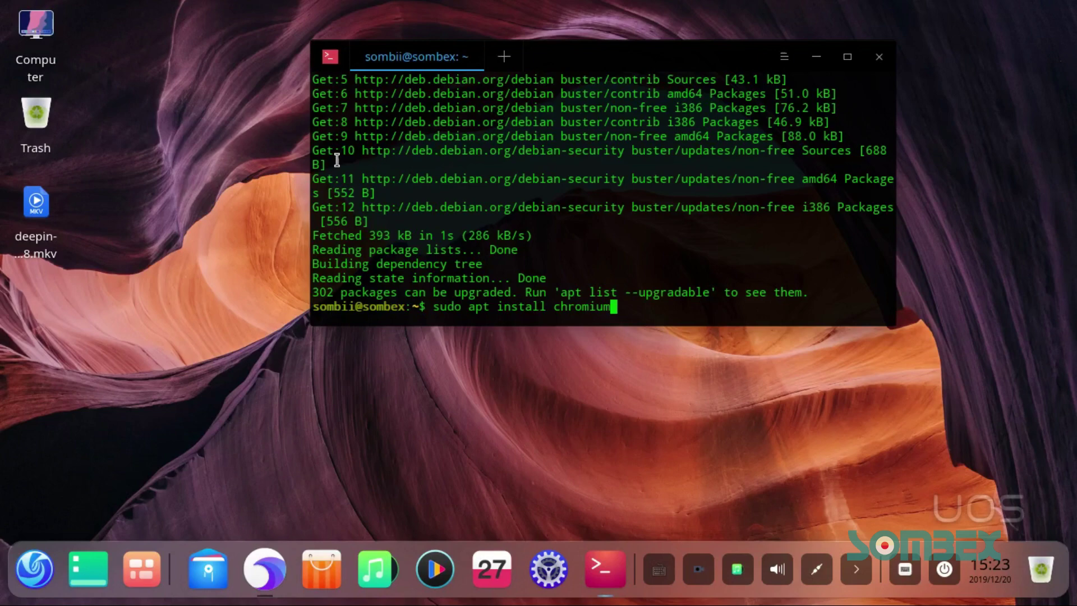
{"action": "key", "text": "Return"}
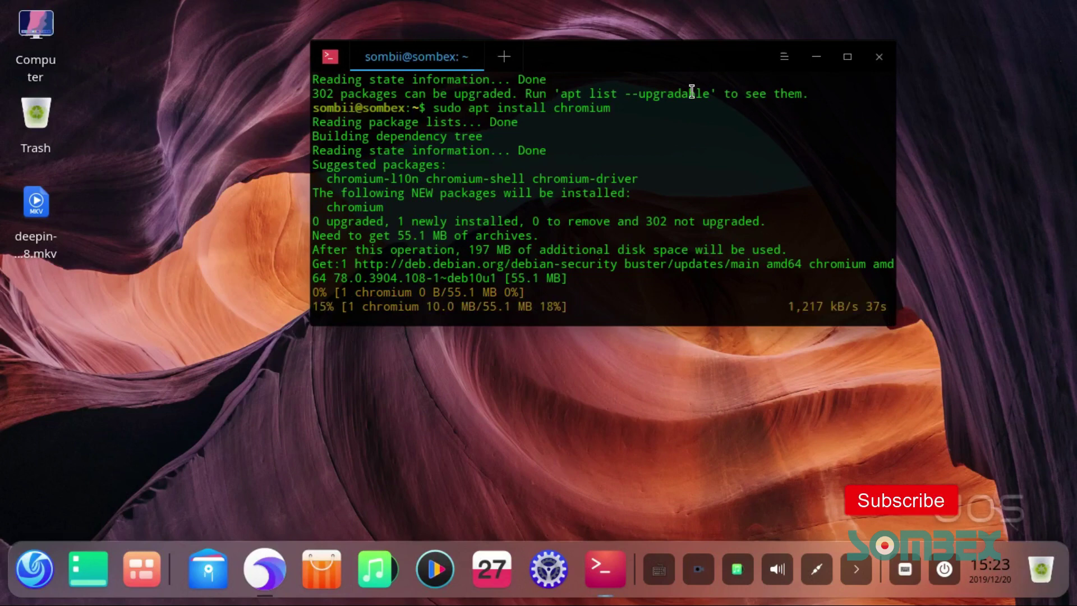
Step: Open Deepin Music and close it with 'Minimize to system tray' confirmed
{"action": "left_click", "coordinate": [374, 569]}
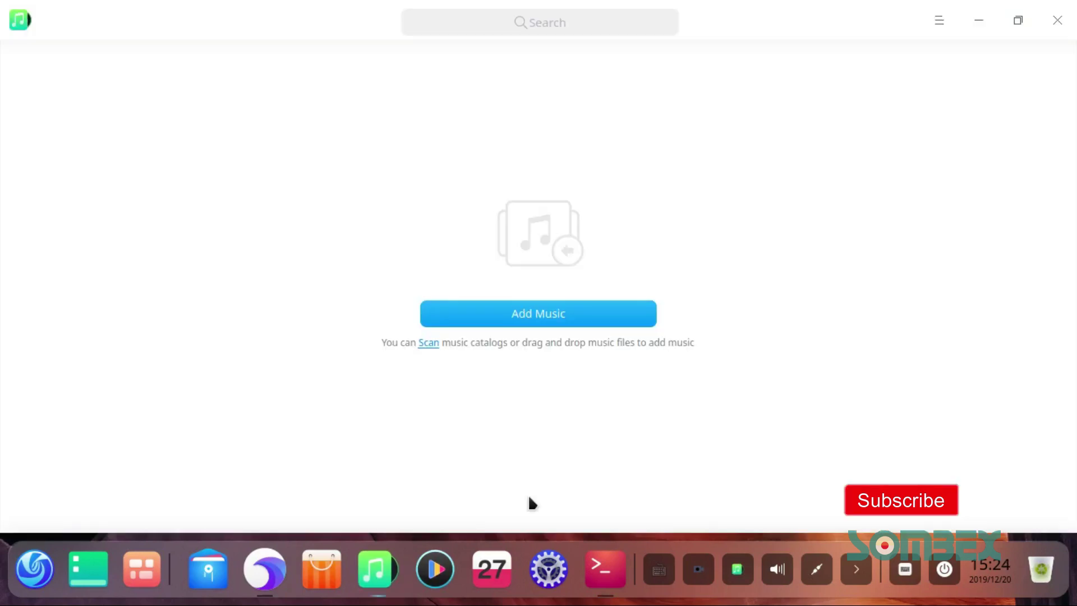
{"action": "left_click", "coordinate": [1068, 19]}
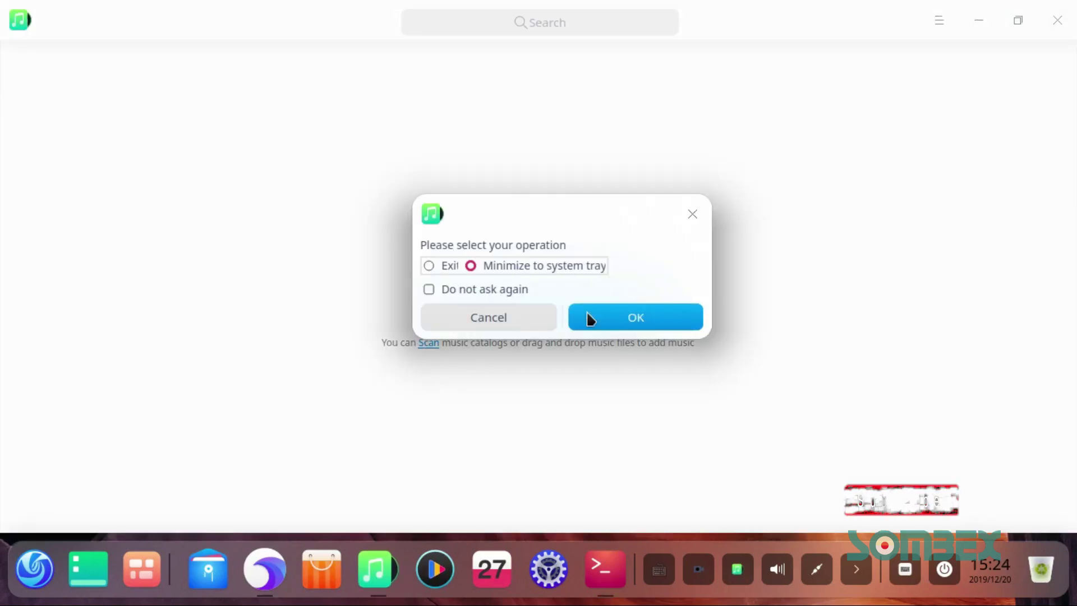
{"action": "left_click", "coordinate": [471, 266]}
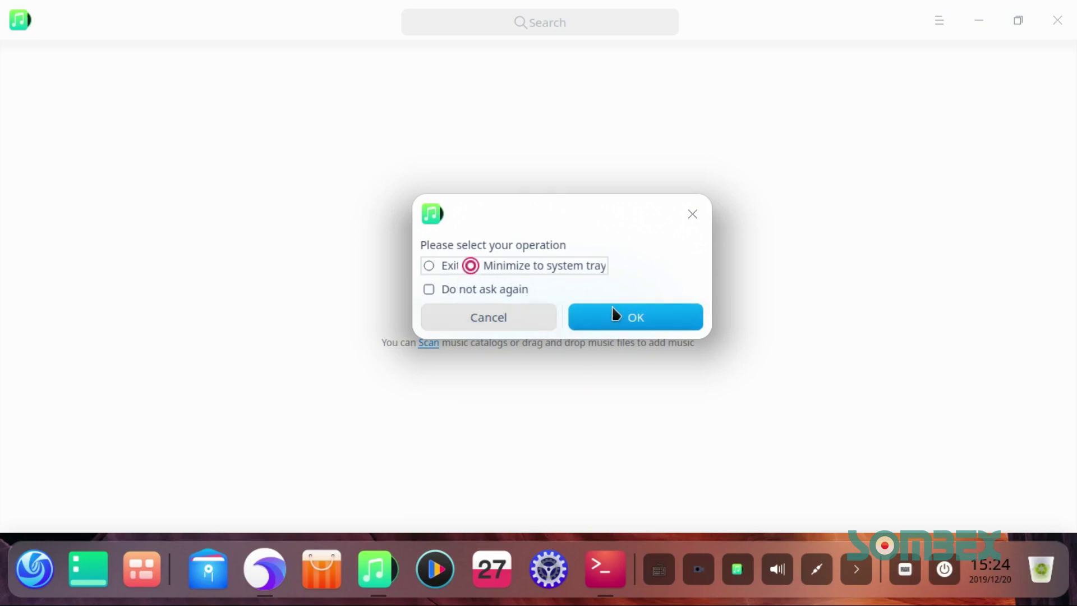
{"action": "left_click", "coordinate": [614, 314]}
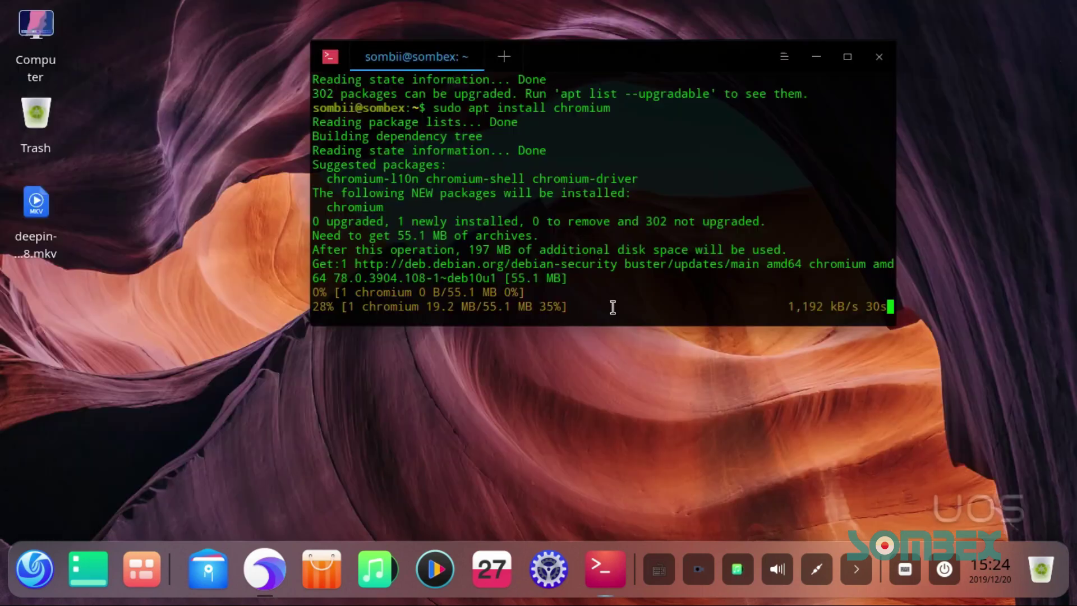
Step: Open and close Calendar, then launch, move and close the Movie player
{"action": "left_click", "coordinate": [491, 571]}
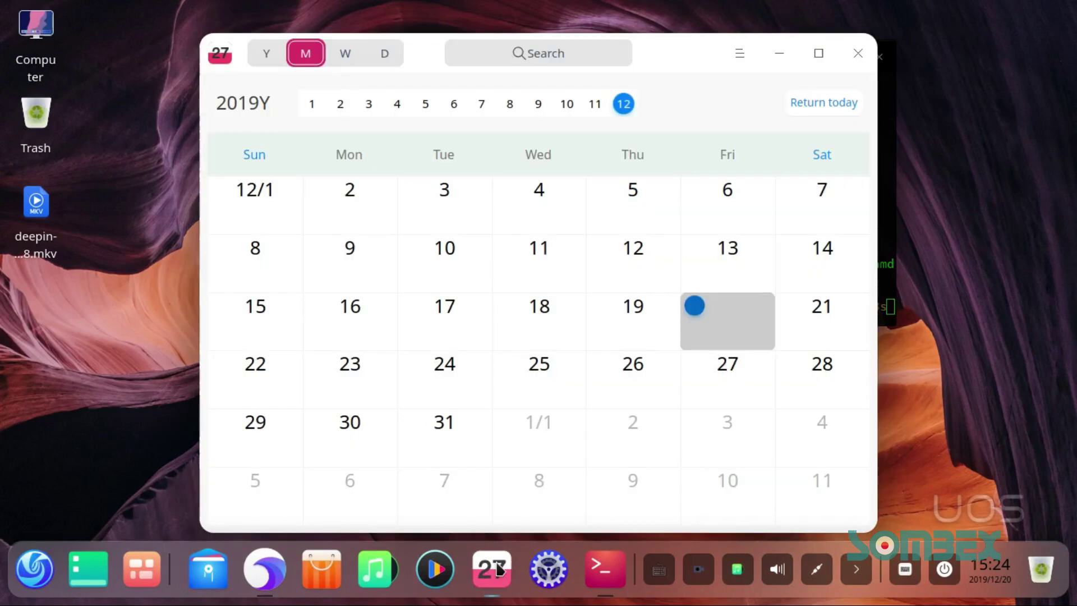
{"action": "left_click", "coordinate": [858, 52]}
{"action": "left_click", "coordinate": [441, 584]}
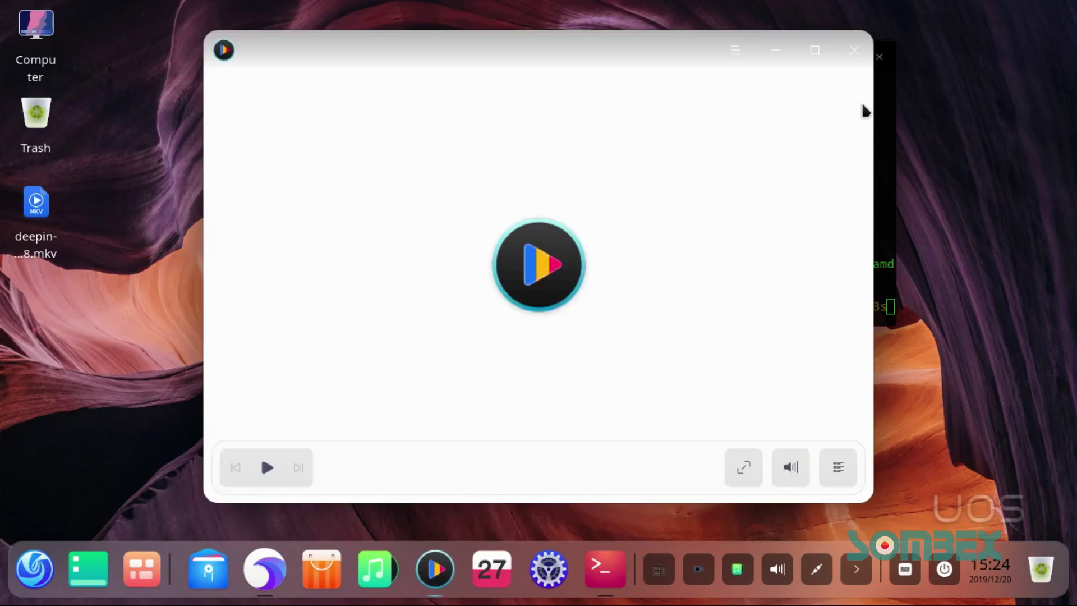
{"action": "left_click_drag", "start_coordinate": [570, 72], "coordinate": [347, 176]}
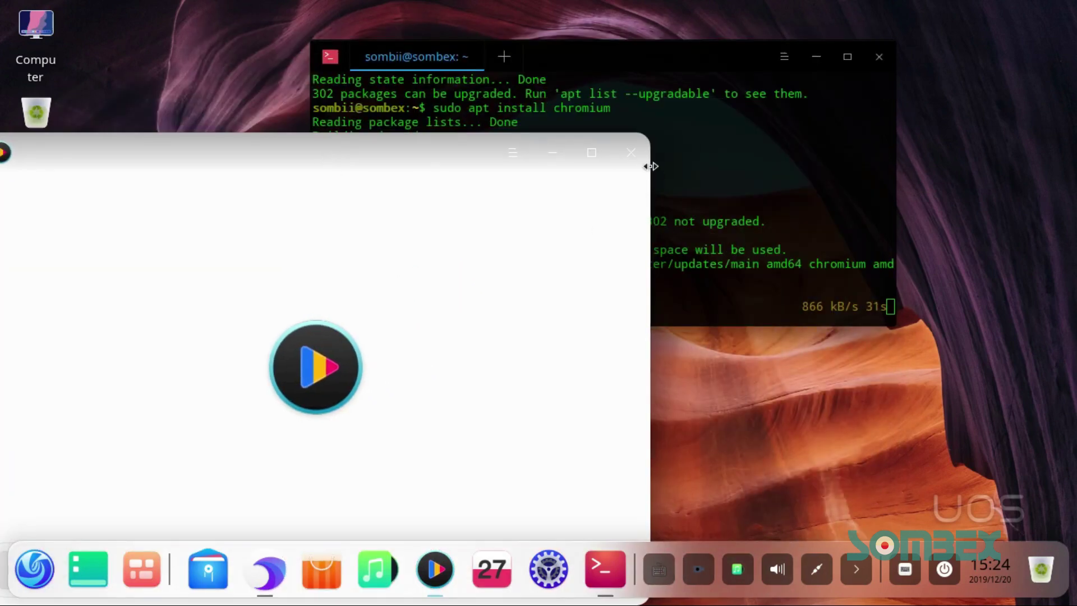
{"action": "left_click", "coordinate": [631, 152]}
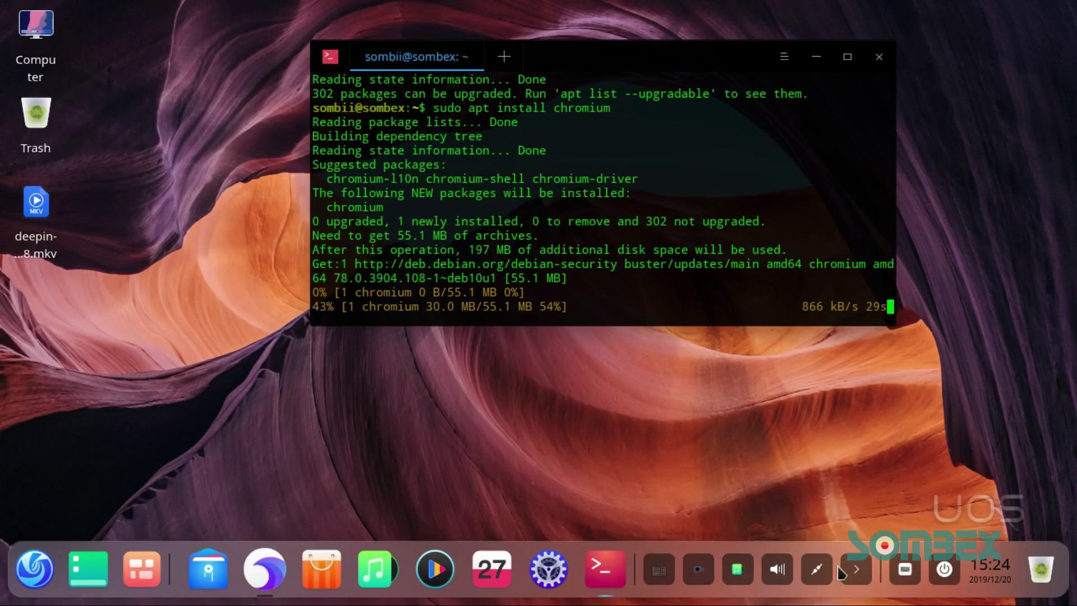
Step: Collapse and re-expand the dock's tray icons, then open Multitasking View
{"action": "left_click", "coordinate": [862, 576]}
{"action": "left_click", "coordinate": [856, 574]}
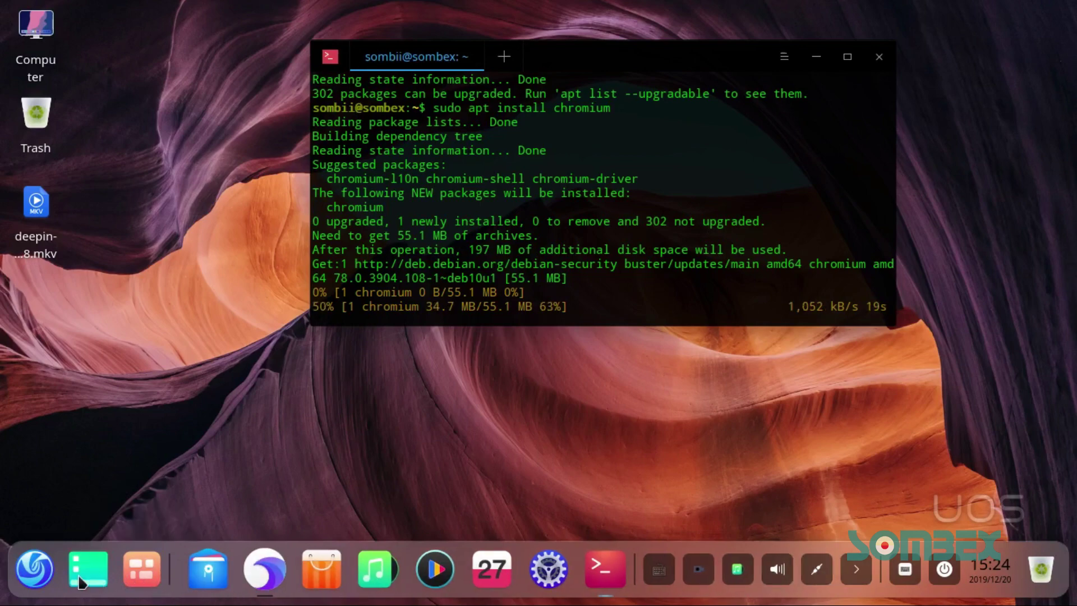
{"action": "left_click", "coordinate": [138, 579]}
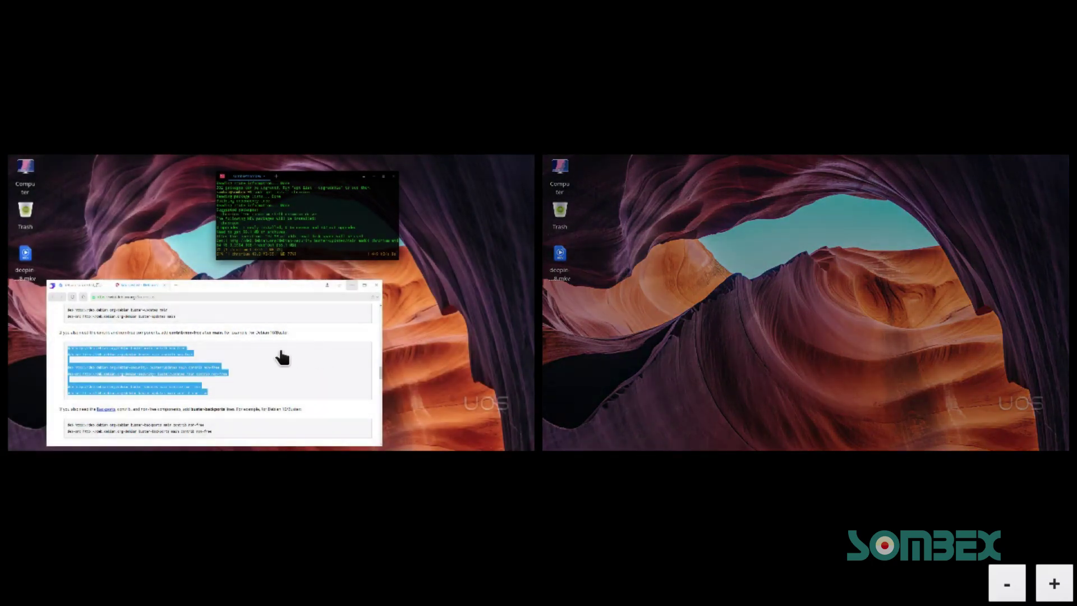
Step: Return to the left workspace with the Debian sources page, deselect its text, and minimize the browser
{"action": "left_click", "coordinate": [282, 357]}
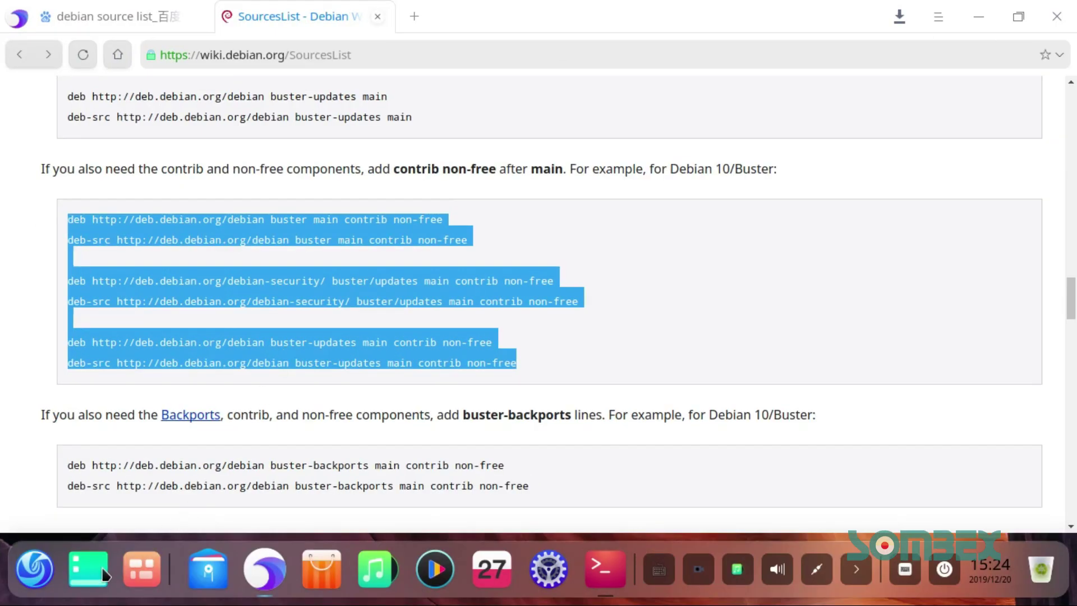
{"action": "left_click", "coordinate": [44, 582]}
{"action": "left_click", "coordinate": [43, 573]}
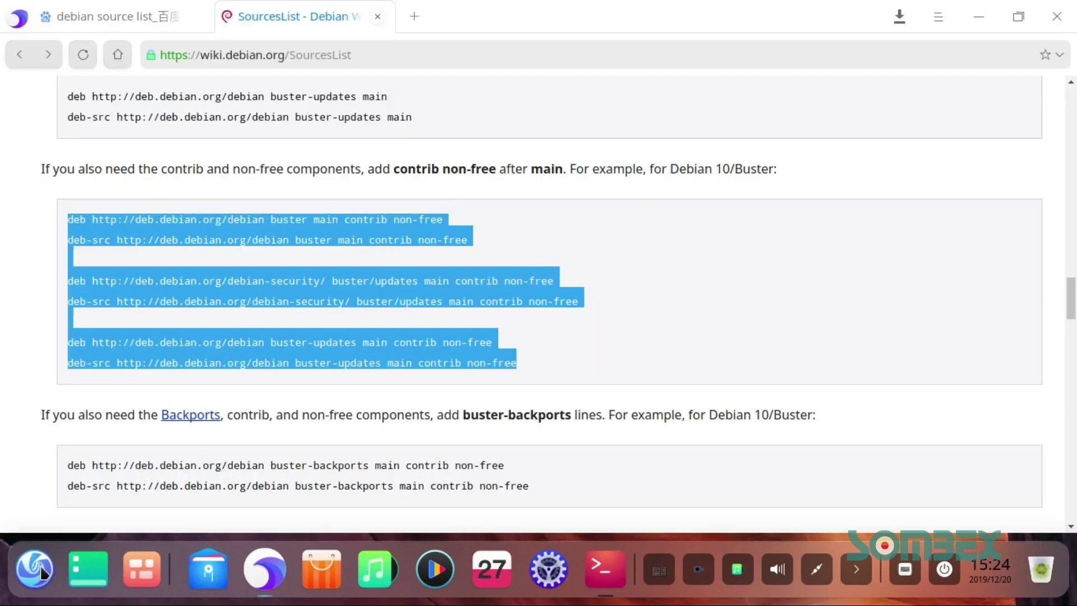
{"action": "left_click", "coordinate": [1047, 257]}
{"action": "left_click", "coordinate": [980, 16]}
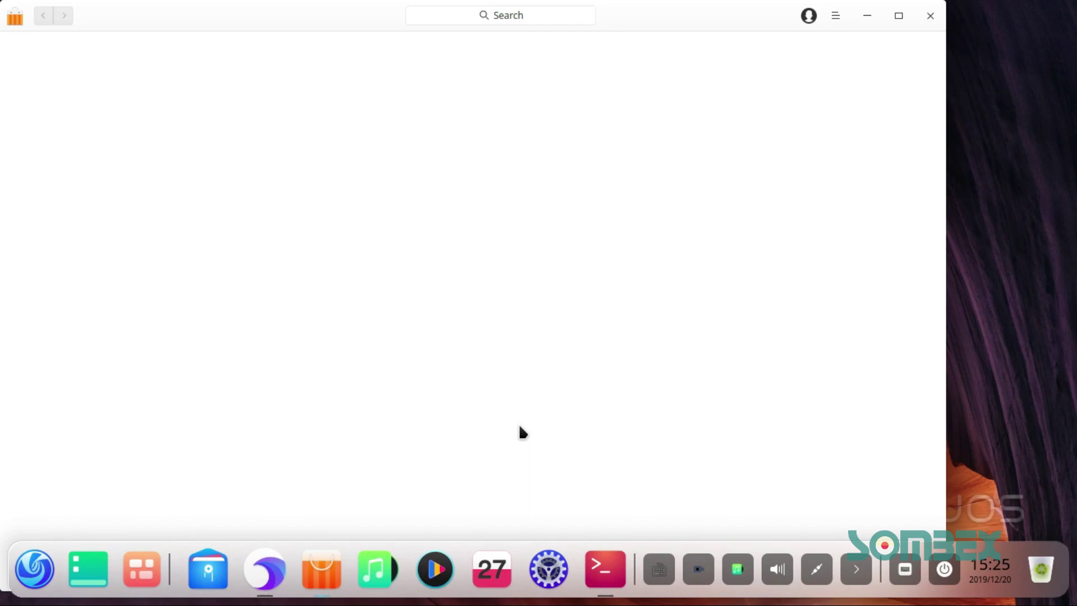
Step: Maximize App Store, then bring up the terminal briefly and minimize it again
{"action": "left_click", "coordinate": [899, 16]}
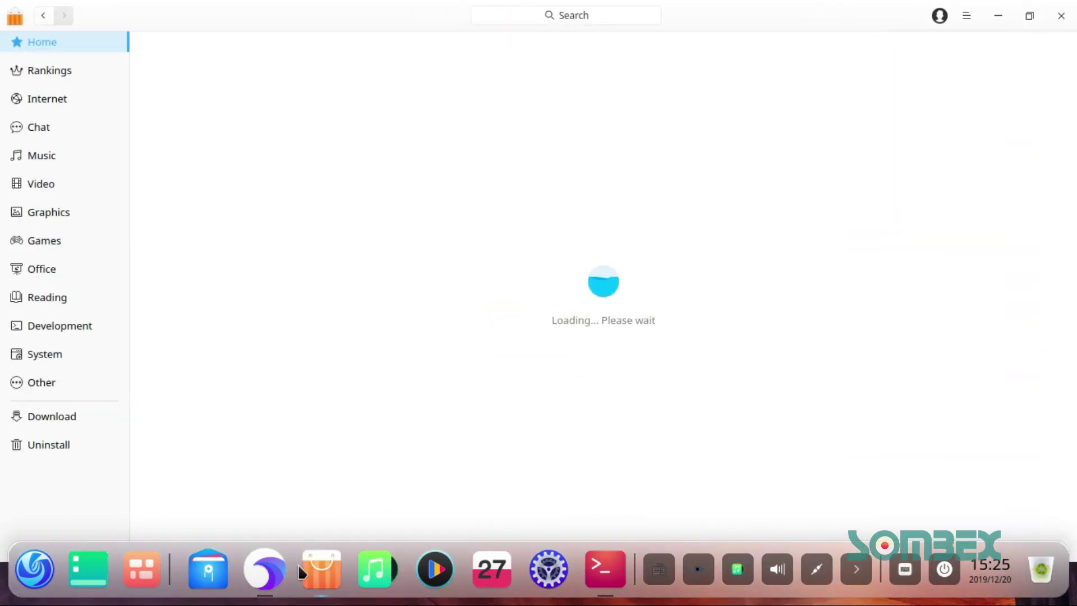
{"action": "left_click", "coordinate": [604, 570]}
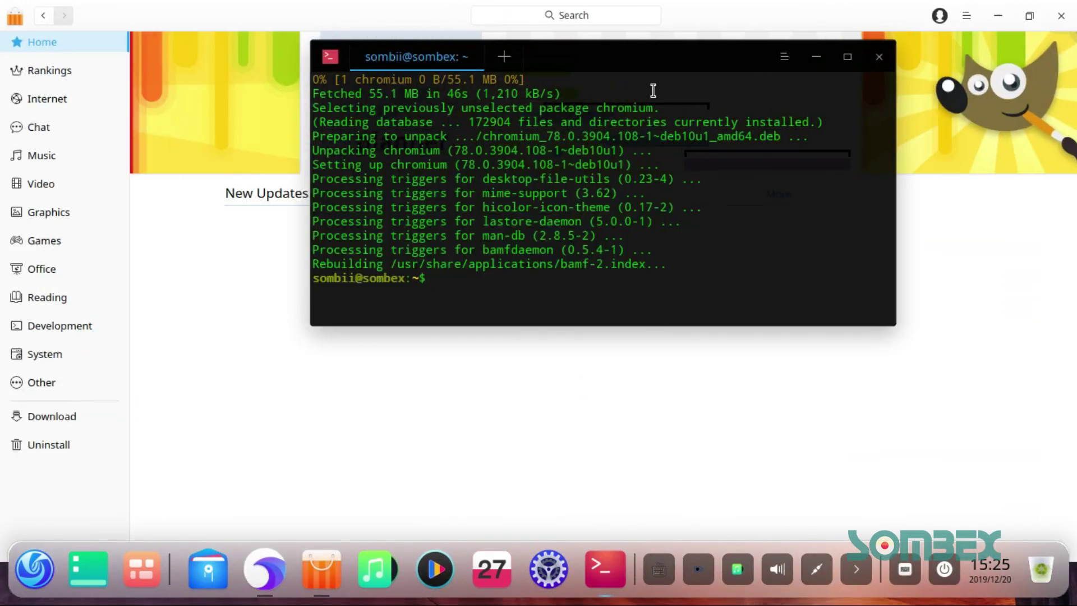
{"action": "left_click_drag", "start_coordinate": [649, 52], "coordinate": [609, 153]}
{"action": "left_click", "coordinate": [774, 156]}
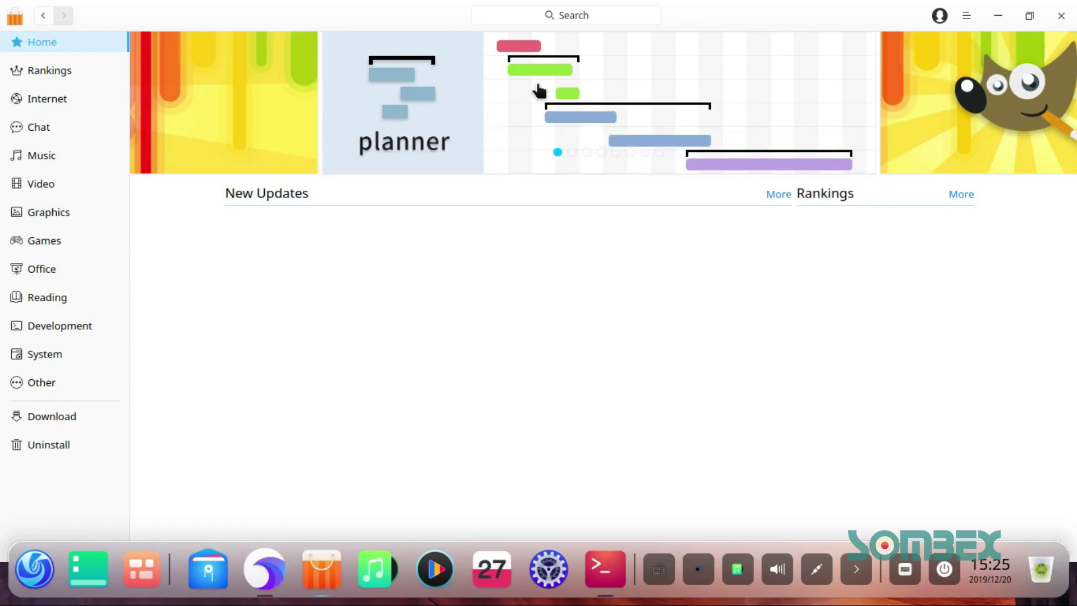
Step: Browse the Rankings, Internet and Chat categories, return Home, and close the App Store
{"action": "left_click", "coordinate": [56, 72]}
{"action": "left_click", "coordinate": [59, 104]}
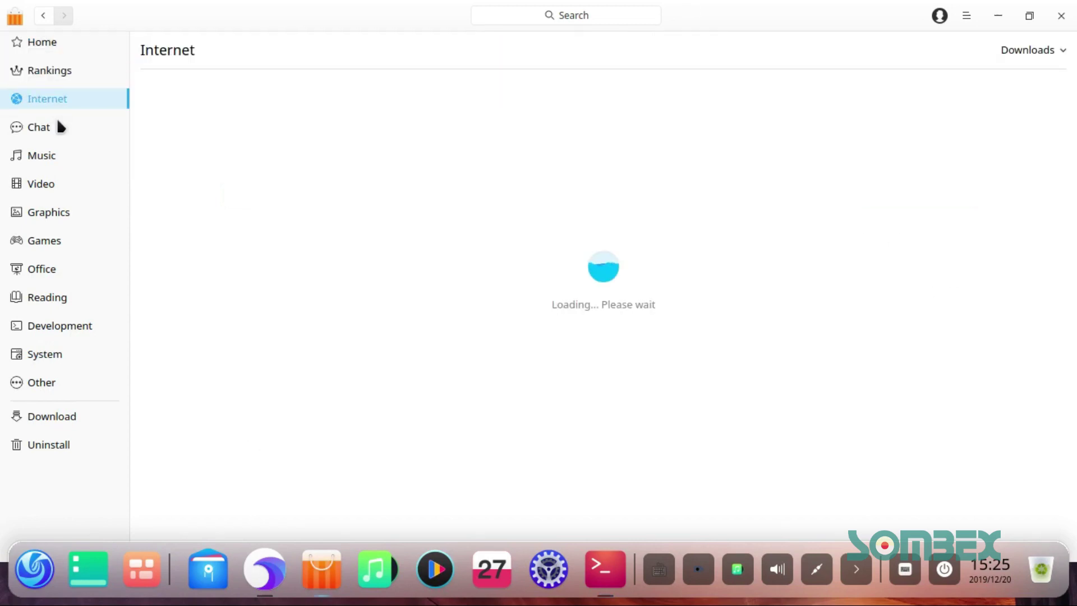
{"action": "left_click", "coordinate": [55, 130]}
{"action": "left_click", "coordinate": [75, 47]}
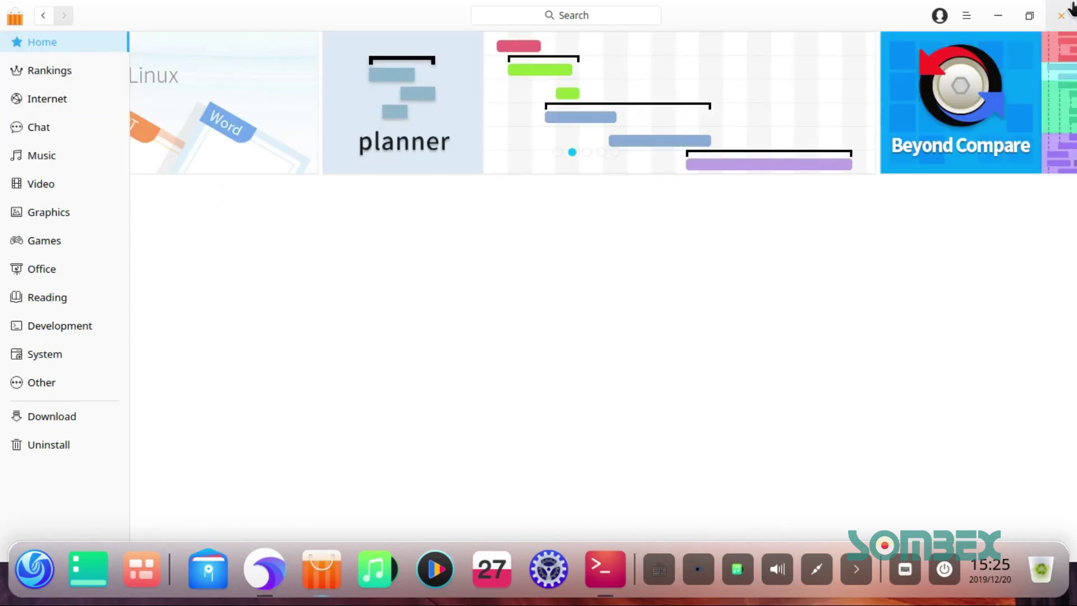
{"action": "left_click", "coordinate": [1061, 16]}
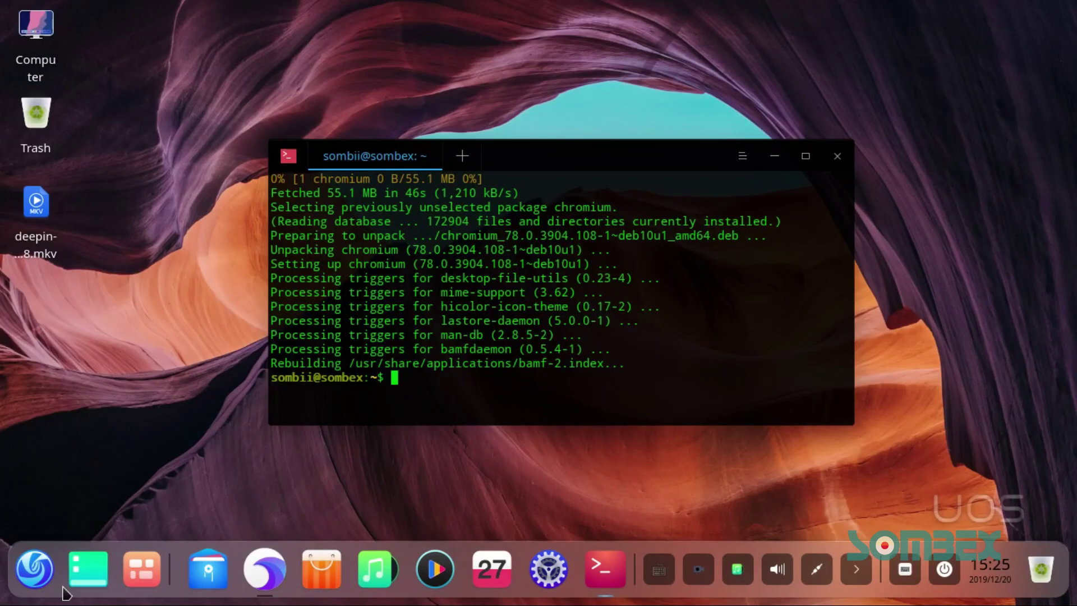
Step: Launch Chromium from the Launcher and open About Chromium to confirm version 78.0.3904.108
{"action": "left_click", "coordinate": [34, 570]}
{"action": "left_click", "coordinate": [332, 487]}
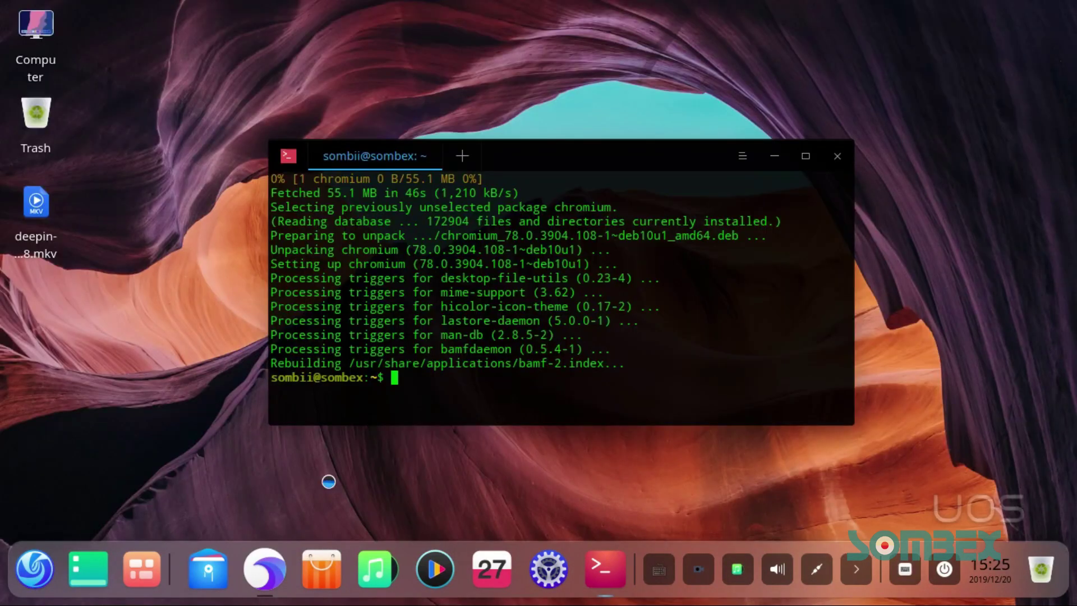
{"action": "left_click", "coordinate": [779, 160]}
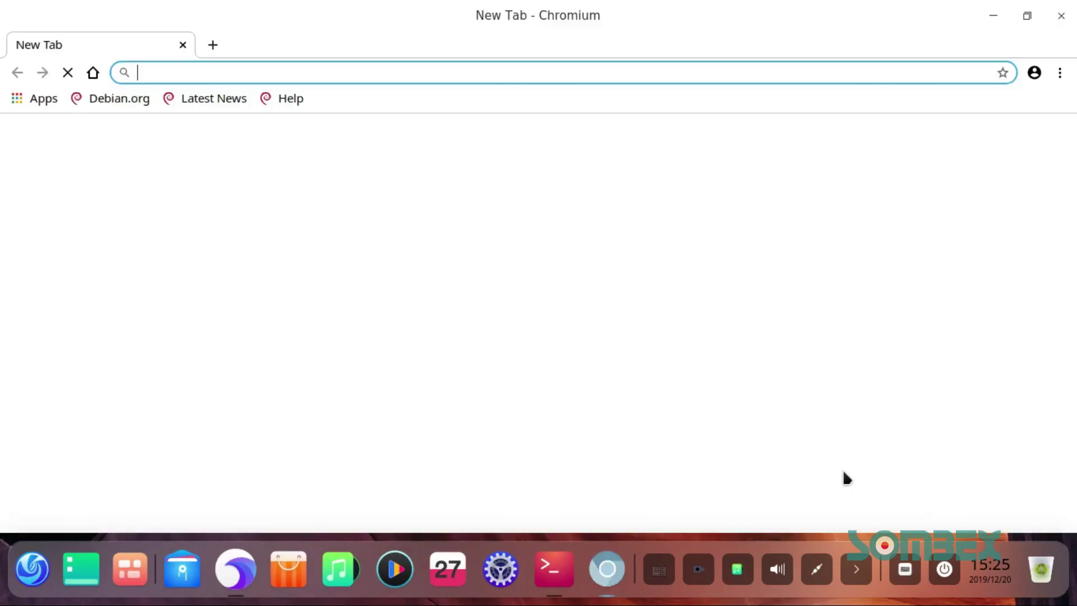
{"action": "left_click", "coordinate": [1060, 72]}
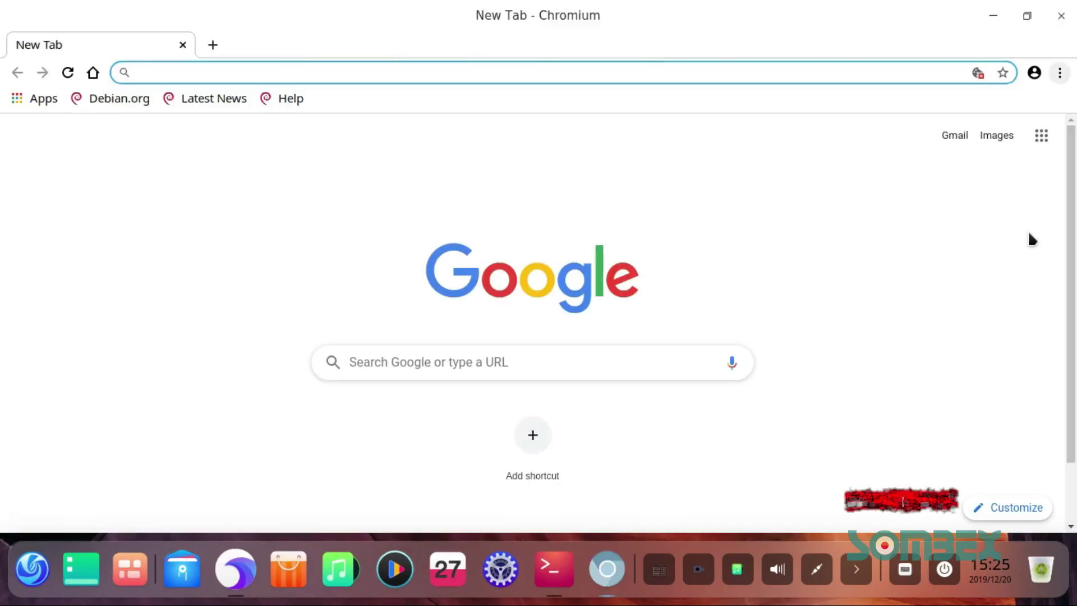
{"action": "left_click", "coordinate": [931, 422]}
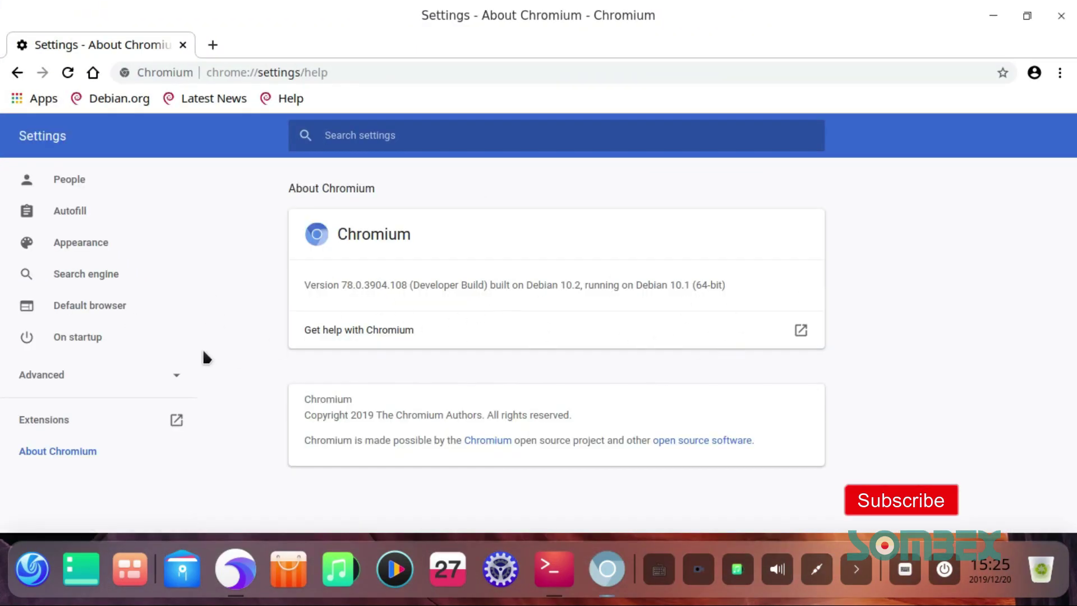
{"action": "left_click", "coordinate": [90, 385]}
Step: Enable 'Allow Chromium sign-in' under Privacy and security and relaunch Chromium to apply it
{"action": "scroll", "coordinate": [113, 314], "scroll_direction": "down", "scroll_amount": 5}
{"action": "left_click", "coordinate": [109, 250]}
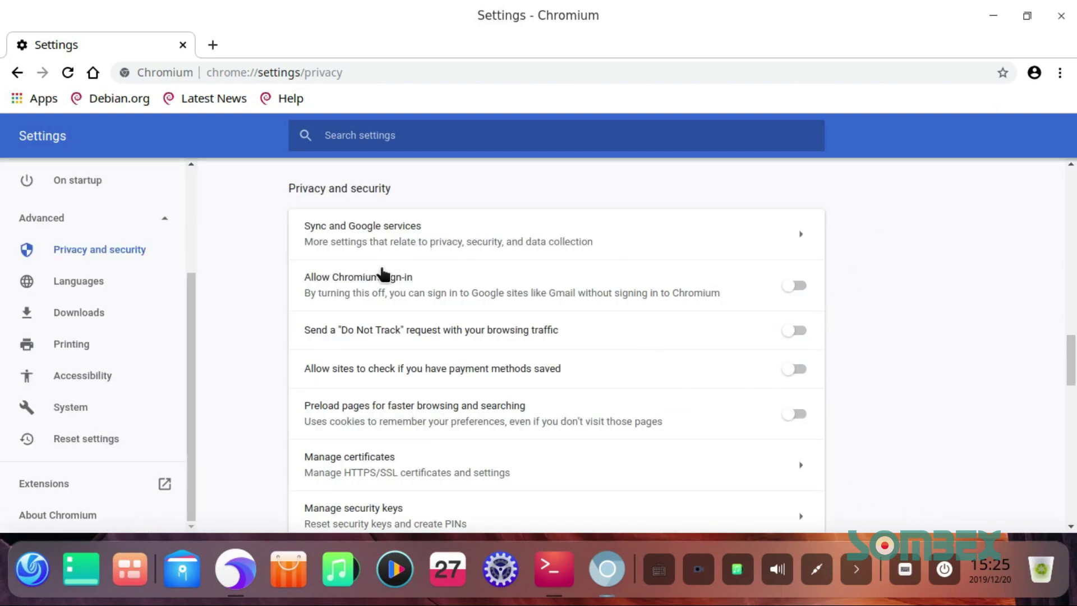
{"action": "left_click", "coordinate": [794, 287]}
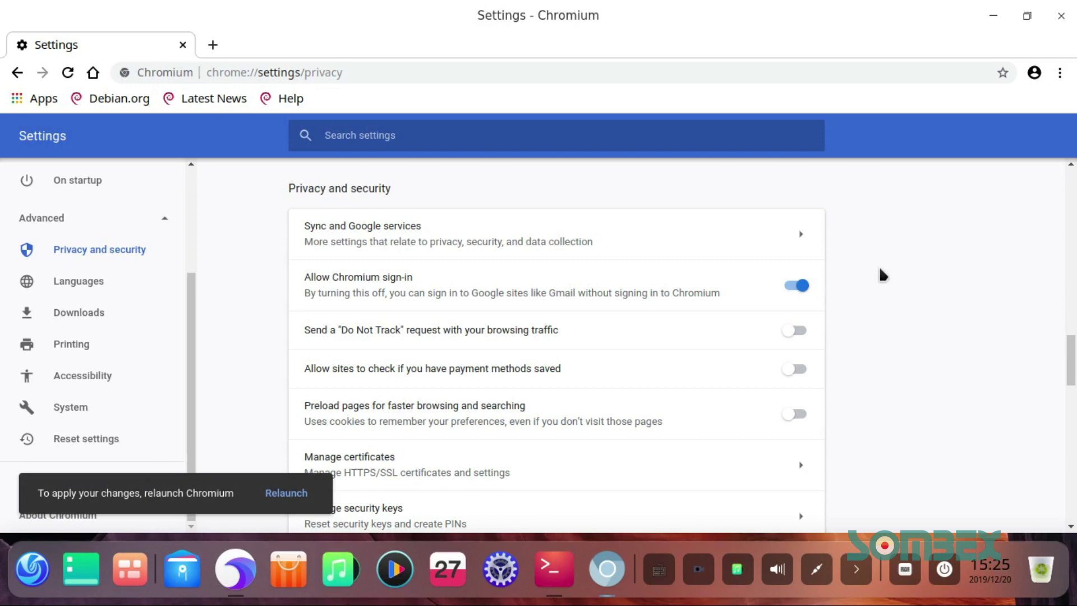
{"action": "left_click", "coordinate": [279, 496]}
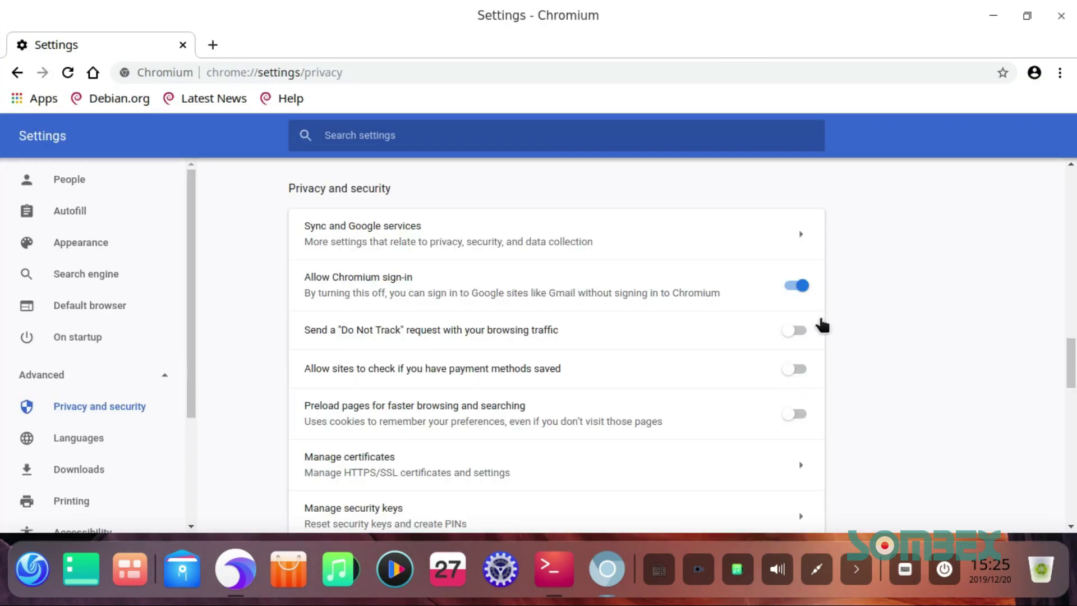
Step: Glance at the profile menu, restore and re-maximize the window, then close Chromium
{"action": "left_click", "coordinate": [1035, 73]}
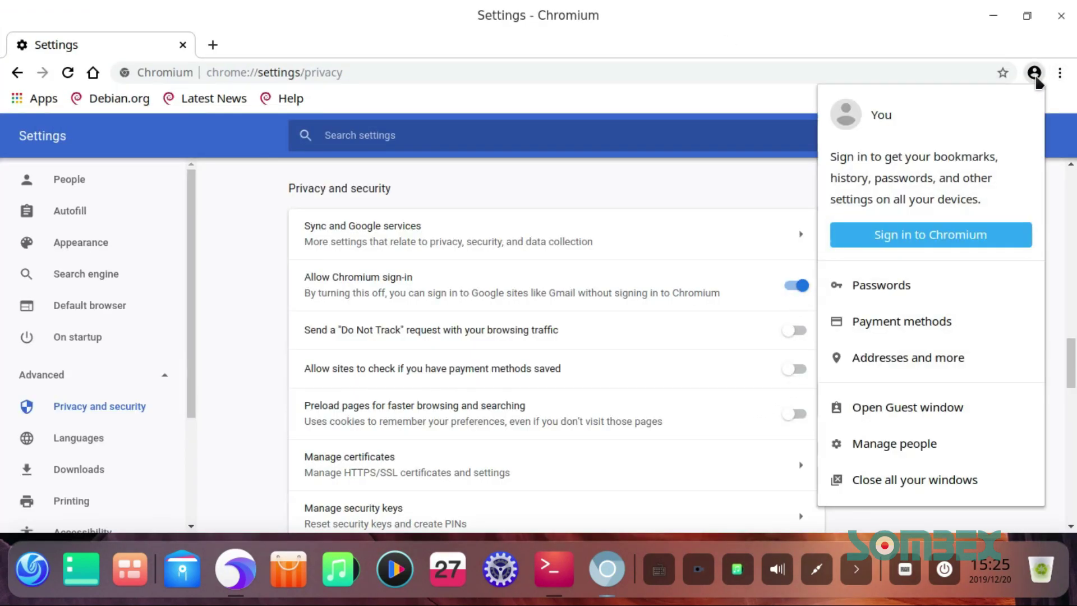
{"action": "left_click", "coordinate": [614, 164]}
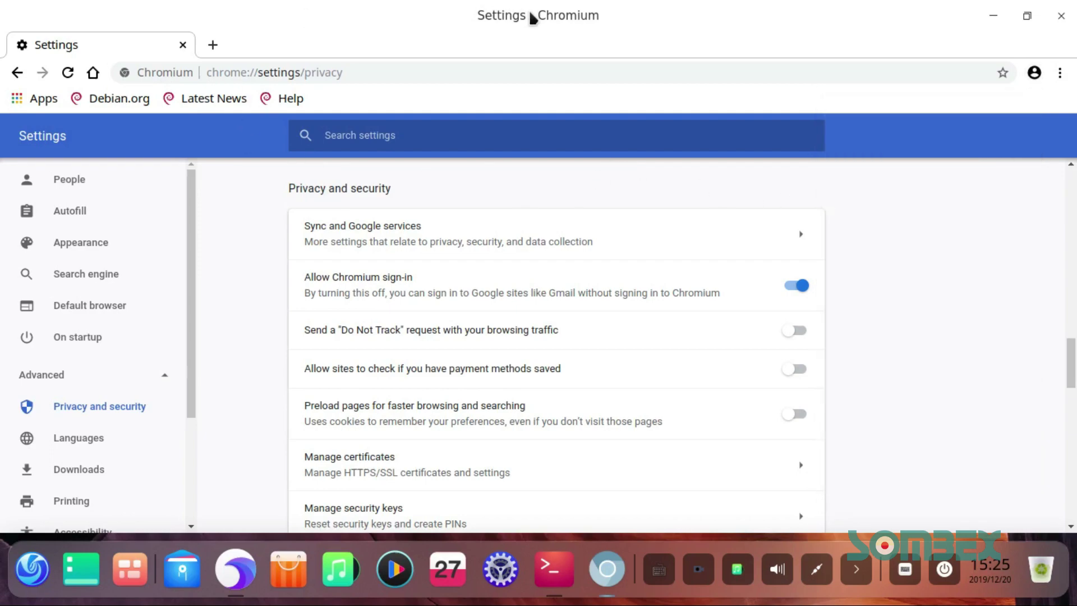
{"action": "double_click", "coordinate": [536, 37]}
{"action": "double_click", "coordinate": [618, 5]}
{"action": "left_click", "coordinate": [1061, 16]}
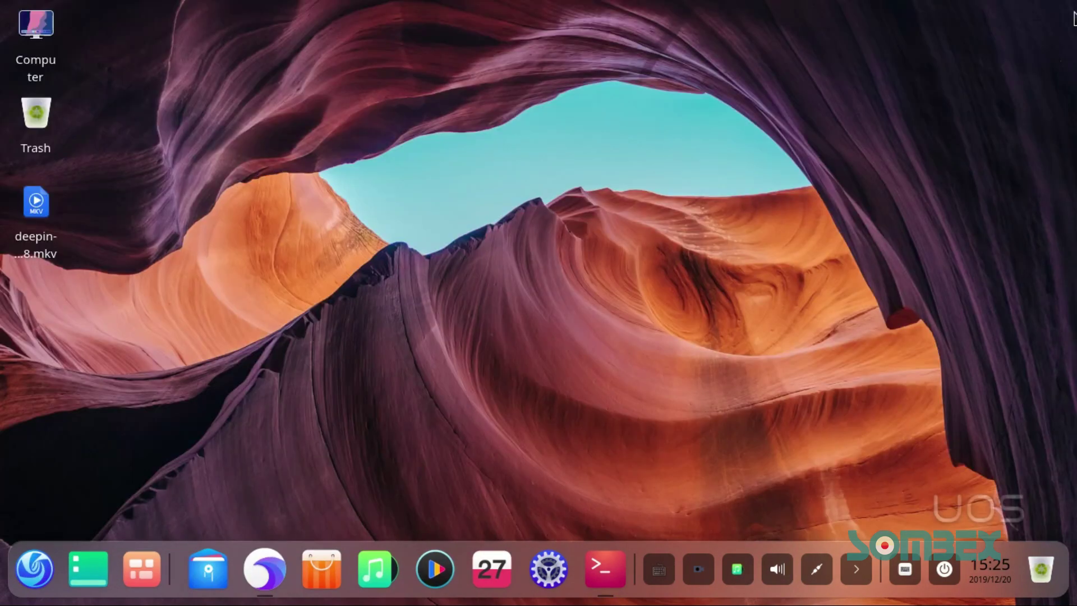